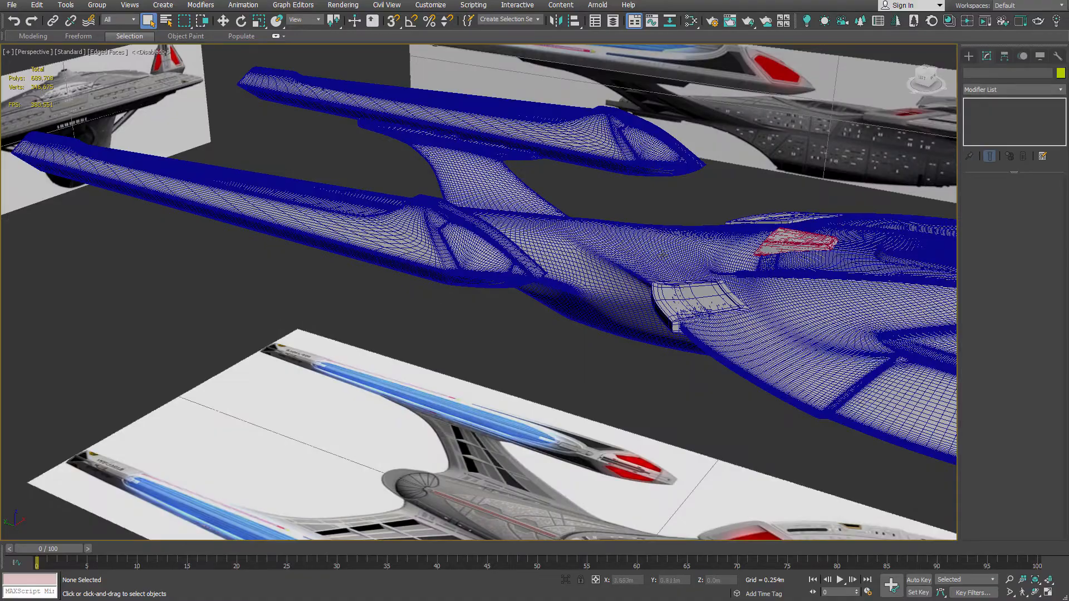
- Select the ship's main body at the bridge tower and open its Editable Poly level with edged faces shown
{"action": "scroll", "coordinate": [662, 255], "scroll_direction": "down", "scroll_amount": 3}
{"action": "middle_click_drag", "start_coordinate": [797, 267], "coordinate": [528, 182], "text": "alt"}
{"action": "scroll", "coordinate": [499, 198], "scroll_direction": "up", "scroll_amount": 2}
{"action": "middle_click_drag", "start_coordinate": [445, 181], "coordinate": [504, 199], "text": "alt"}
{"action": "key", "text": "F4"}
{"action": "scroll", "coordinate": [729, 363], "scroll_direction": "up", "scroll_amount": 5}
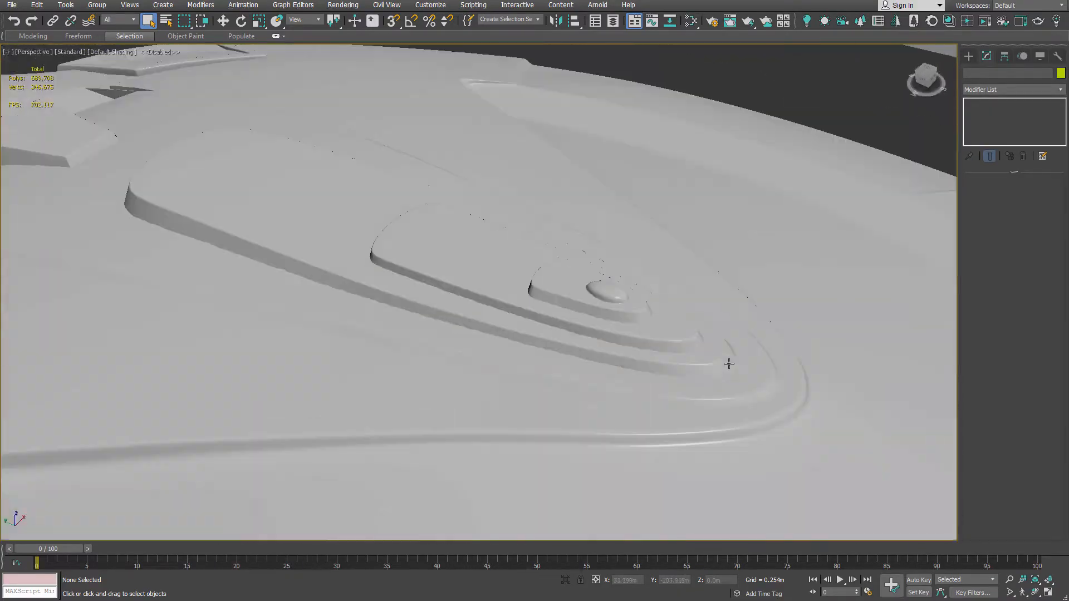
{"action": "scroll", "coordinate": [609, 305], "scroll_direction": "up", "scroll_amount": 2}
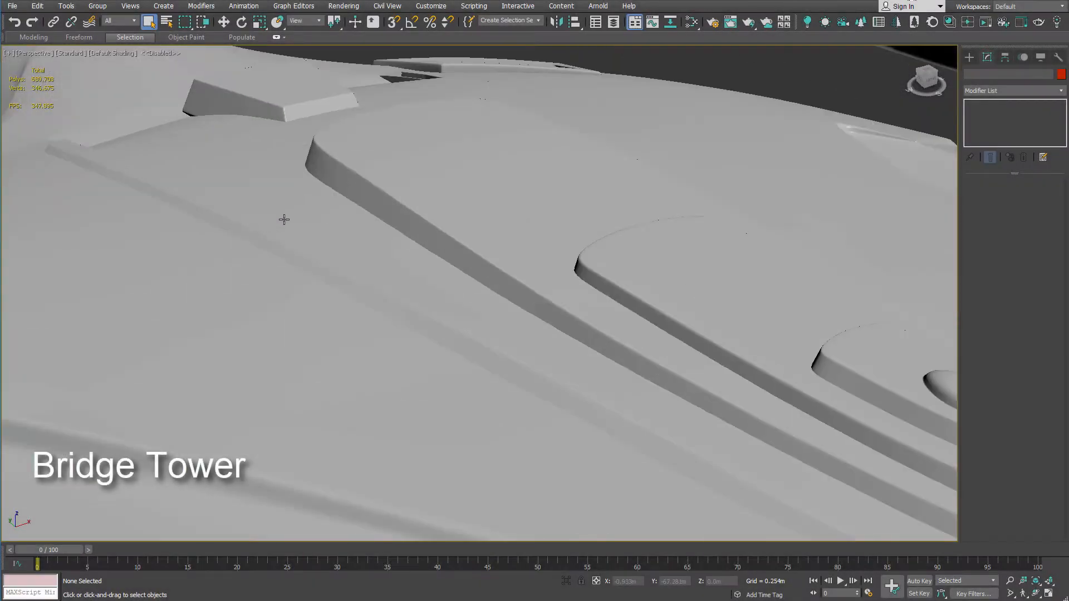
{"action": "left_click", "coordinate": [284, 219]}
{"action": "key", "text": "F4"}
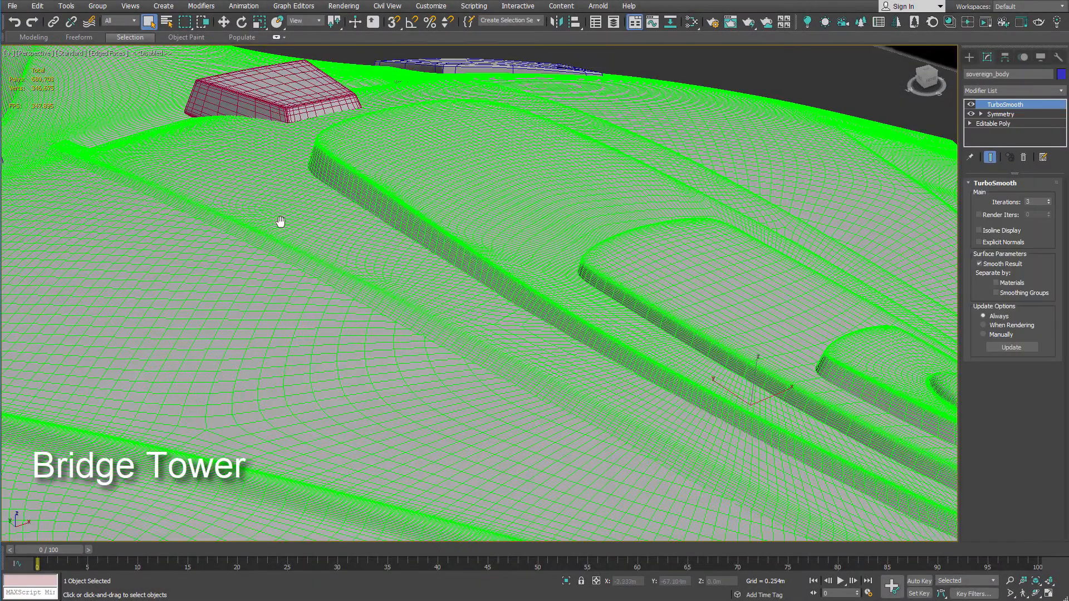
{"action": "scroll", "coordinate": [372, 199], "scroll_direction": "down", "scroll_amount": 8}
{"action": "middle_click_drag", "start_coordinate": [372, 198], "coordinate": [845, 199], "text": "alt"}
{"action": "left_click", "coordinate": [993, 123]}
- Connect the ring of edges on the side wall of the bridge tower's lowest tier with 1 segment and slide 93
{"action": "scroll", "coordinate": [390, 184], "scroll_direction": "up", "scroll_amount": 10}
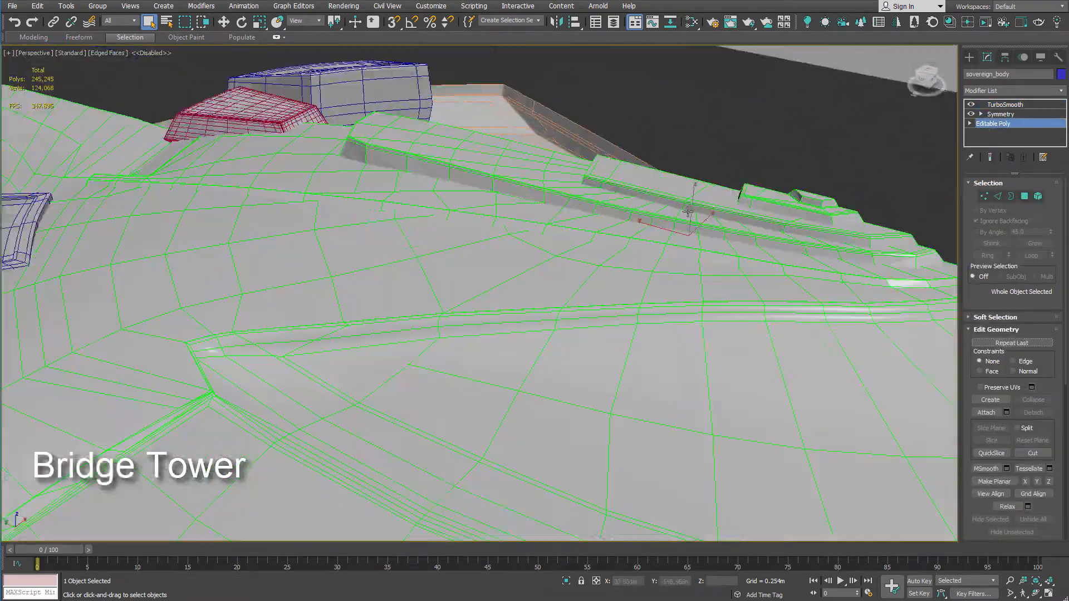
{"action": "scroll", "coordinate": [633, 249], "scroll_direction": "up", "scroll_amount": 4}
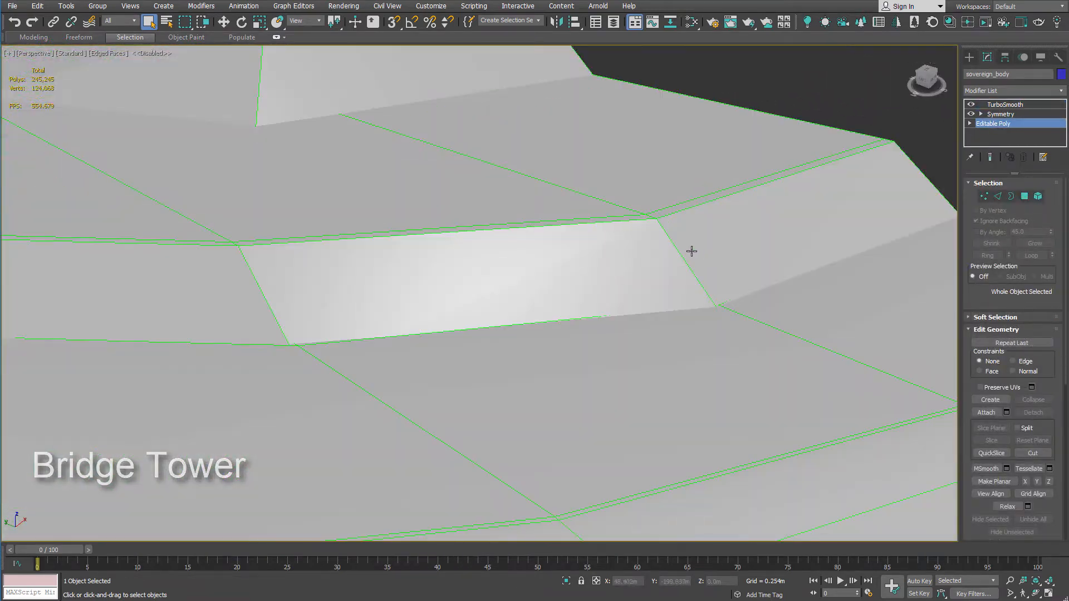
{"action": "key", "text": "2"}
{"action": "left_click", "coordinate": [684, 248]}
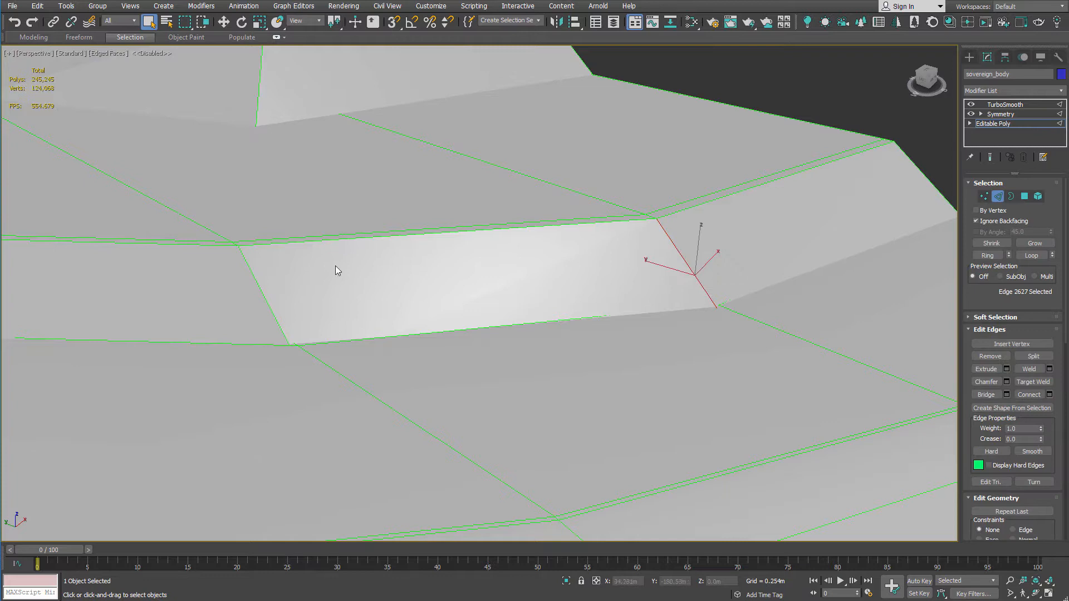
{"action": "double_click", "coordinate": [269, 299]}
{"action": "right_click", "coordinate": [362, 281]}
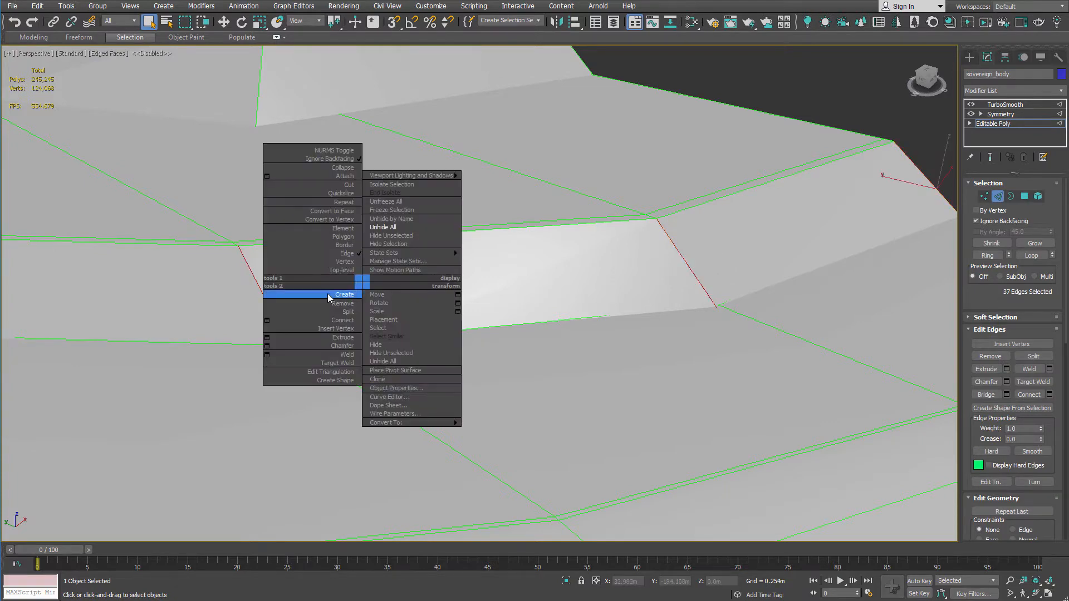
{"action": "left_click", "coordinate": [267, 320]}
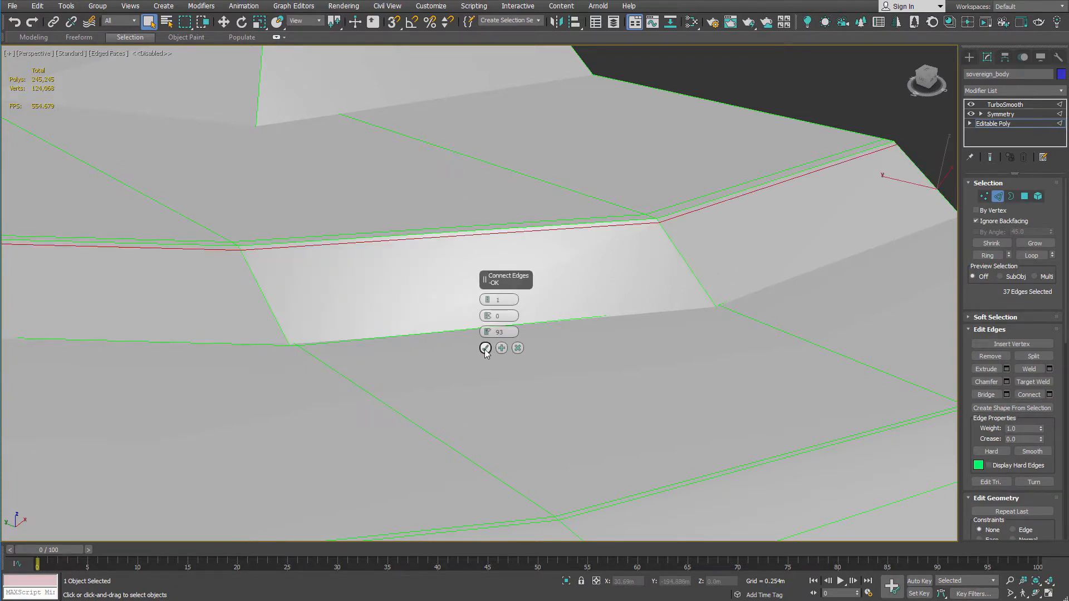
{"action": "left_click", "coordinate": [484, 348]}
- Convert the new edge loop to a vertex selection and lower its vertices using the Edge constraint
{"action": "left_click", "coordinate": [985, 197], "text": "ctrl"}
{"action": "scroll", "coordinate": [629, 174], "scroll_direction": "down", "scroll_amount": 10}
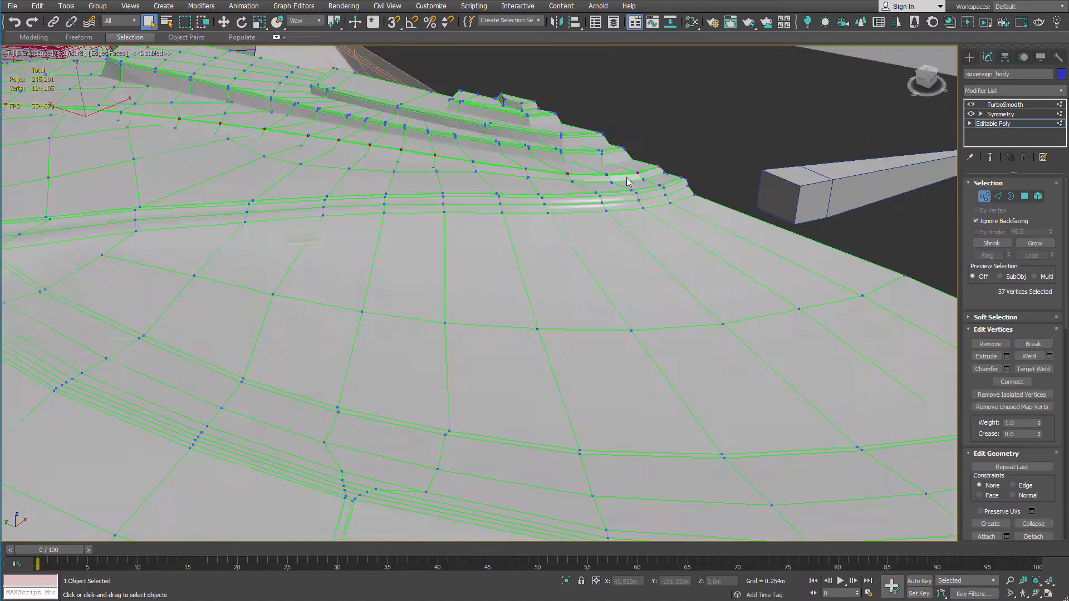
{"action": "middle_click_drag", "start_coordinate": [214, 117], "coordinate": [460, 238]}
{"action": "scroll", "coordinate": [352, 216], "scroll_direction": "up", "scroll_amount": 2}
{"action": "key", "text": "w"}
{"action": "key", "text": "shift+x"}
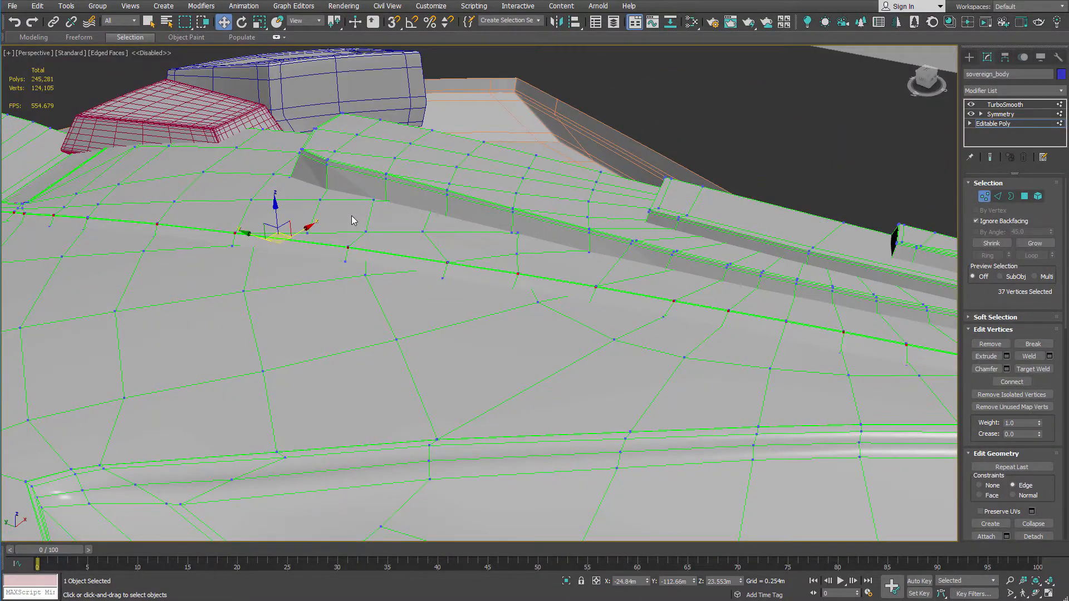
{"action": "scroll", "coordinate": [352, 216], "scroll_direction": "up", "scroll_amount": 10}
{"action": "scroll", "coordinate": [416, 282], "scroll_direction": "down", "scroll_amount": 5}
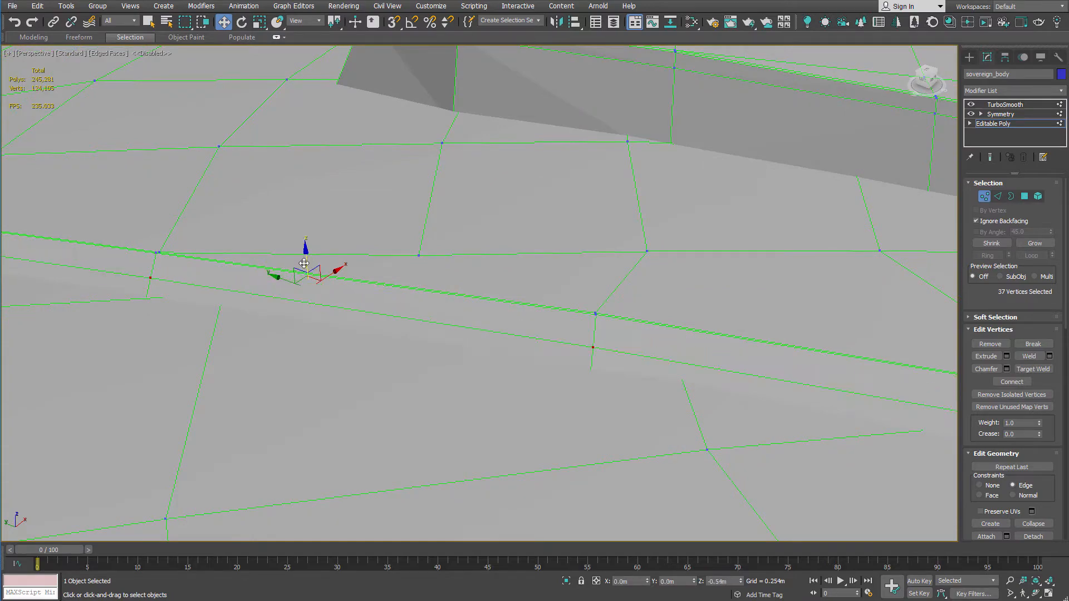
- Turn off the Edge constraint and move the loop's front vertex on the symmetry plane inward along Y to about -221.613 m
{"action": "scroll", "coordinate": [303, 263], "scroll_direction": "down", "scroll_amount": 3}
{"action": "middle_click_drag", "start_coordinate": [535, 220], "coordinate": [288, 145]}
{"action": "scroll", "coordinate": [289, 145], "scroll_direction": "down", "scroll_amount": 3}
{"action": "middle_click_drag", "start_coordinate": [607, 222], "coordinate": [762, 366], "text": "alt"}
{"action": "scroll", "coordinate": [762, 366], "scroll_direction": "up", "scroll_amount": 4}
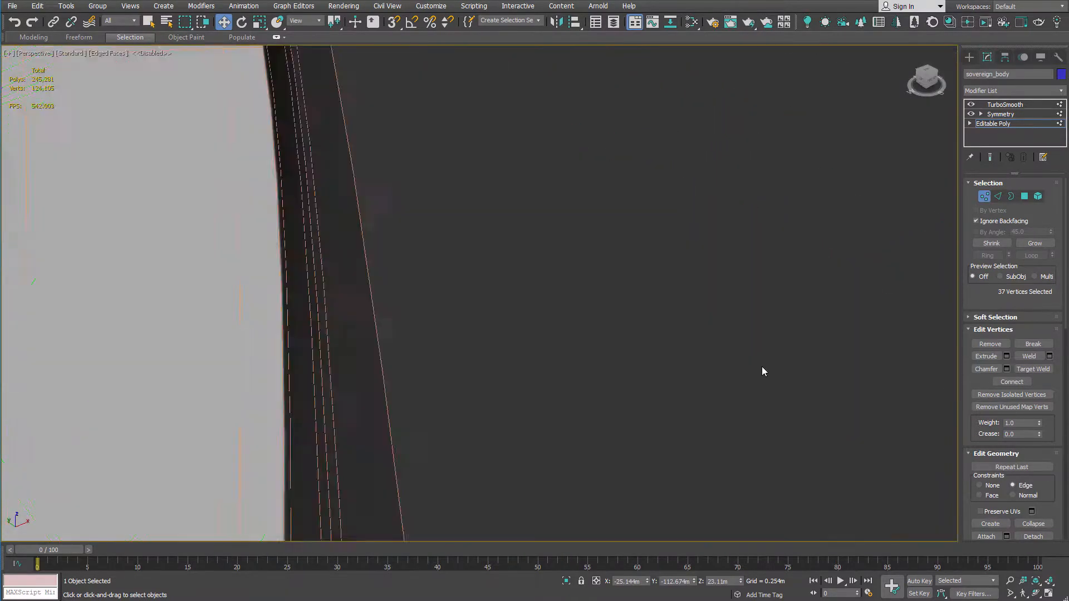
{"action": "scroll", "coordinate": [761, 366], "scroll_direction": "down", "scroll_amount": 3}
{"action": "scroll", "coordinate": [741, 373], "scroll_direction": "down", "scroll_amount": 3}
{"action": "middle_click_drag", "start_coordinate": [791, 433], "coordinate": [694, 308]}
{"action": "scroll", "coordinate": [694, 308], "scroll_direction": "up", "scroll_amount": 2}
{"action": "scroll", "coordinate": [633, 227], "scroll_direction": "up", "scroll_amount": 4}
{"action": "scroll", "coordinate": [633, 228], "scroll_direction": "down", "scroll_amount": 5}
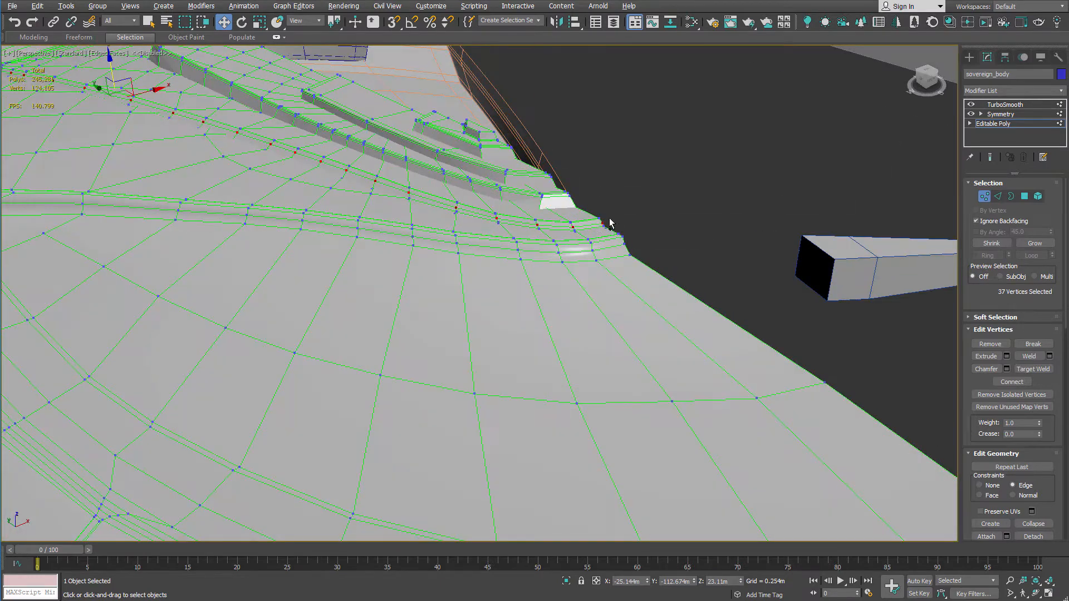
{"action": "scroll", "coordinate": [608, 222], "scroll_direction": "up", "scroll_amount": 4}
{"action": "middle_click_drag", "start_coordinate": [608, 222], "coordinate": [605, 218], "text": "alt"}
{"action": "scroll", "coordinate": [606, 218], "scroll_direction": "up", "scroll_amount": 3}
{"action": "left_click", "coordinate": [553, 293]}
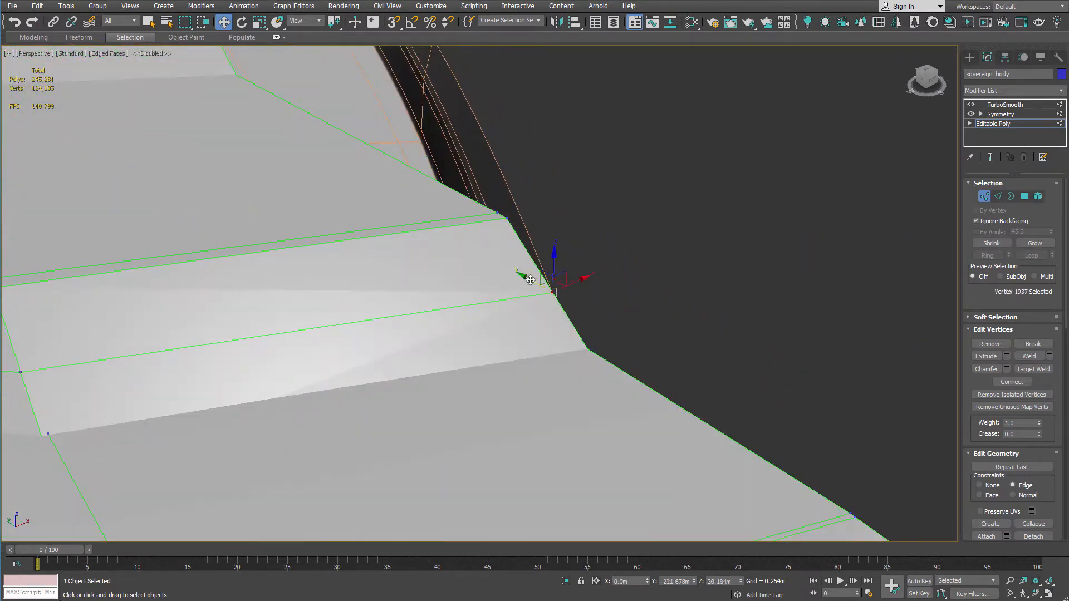
{"action": "key", "text": "shift+x"}
{"action": "left_click_drag", "start_coordinate": [531, 280], "coordinate": [513, 274]}
- Move the loop's next three vertices around the front curve horizontally inward, toward the tier's upper rim
{"action": "scroll", "coordinate": [384, 245], "scroll_direction": "down", "scroll_amount": 3}
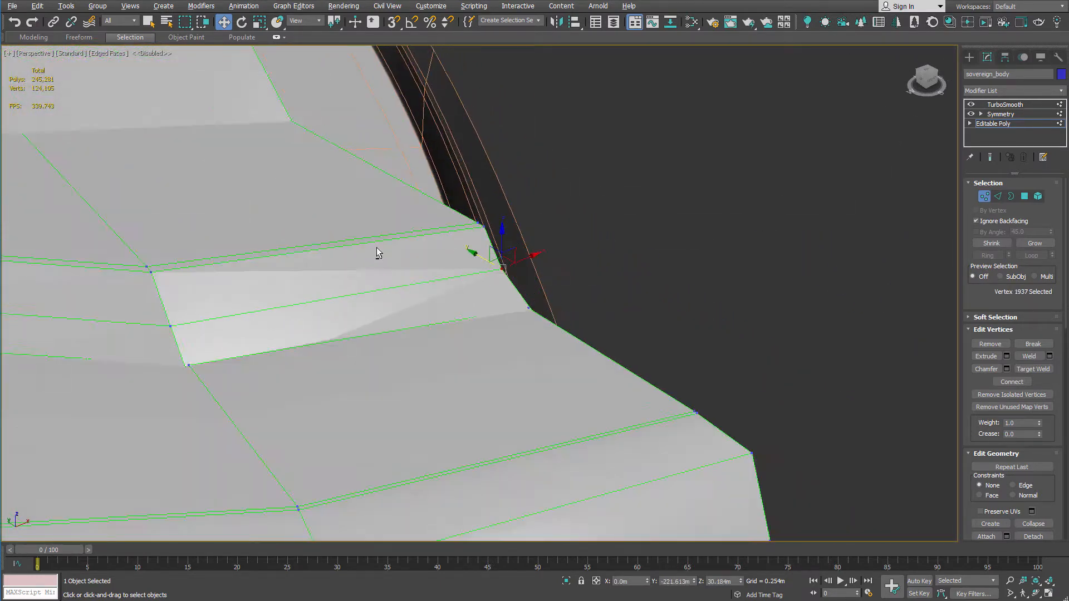
{"action": "middle_click_drag", "start_coordinate": [376, 248], "coordinate": [390, 285], "text": "alt"}
{"action": "left_click_drag", "start_coordinate": [244, 476], "coordinate": [234, 447]}
{"action": "scroll", "coordinate": [238, 448], "scroll_direction": "down", "scroll_amount": 3}
{"action": "middle_click_drag", "start_coordinate": [484, 305], "coordinate": [637, 265], "text": "alt"}
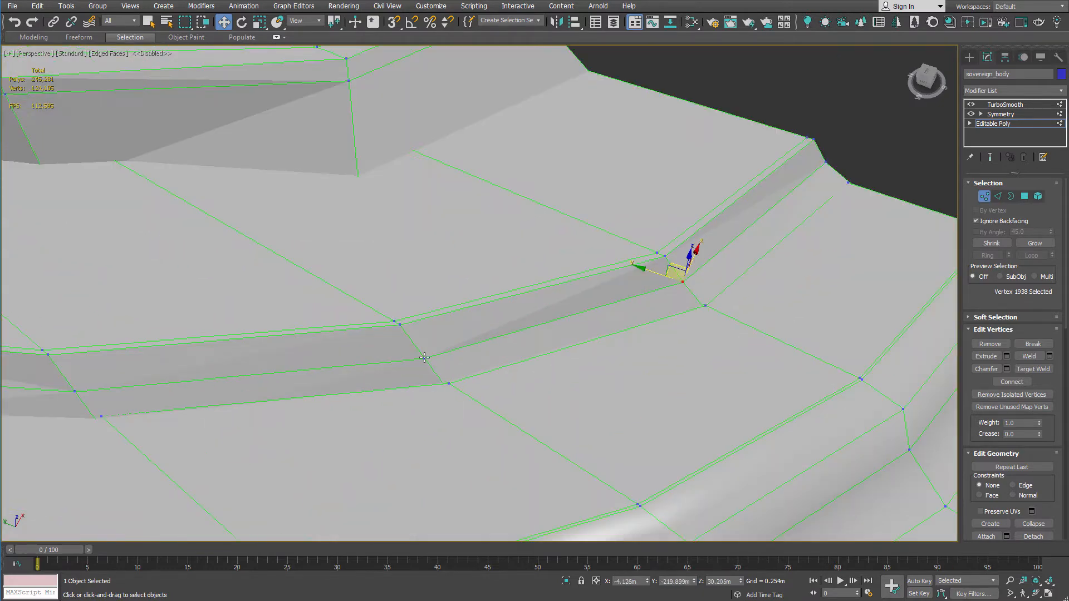
{"action": "left_click", "coordinate": [423, 356]}
{"action": "left_click_drag", "start_coordinate": [417, 337], "coordinate": [413, 336]}
{"action": "middle_click_drag", "start_coordinate": [413, 336], "coordinate": [375, 364], "text": "alt"}
{"action": "left_click_drag", "start_coordinate": [372, 359], "coordinate": [359, 336]}
{"action": "mouse_move", "coordinate": [359, 337]}
{"action": "middle_mouse_down", "text": "alt"}
{"action": "mouse_move", "coordinate": [398, 269]}
{"action": "mouse_move", "coordinate": [423, 258]}
{"action": "mouse_move", "coordinate": [370, 320]}
{"action": "middle_mouse_up", "text": "alt"}
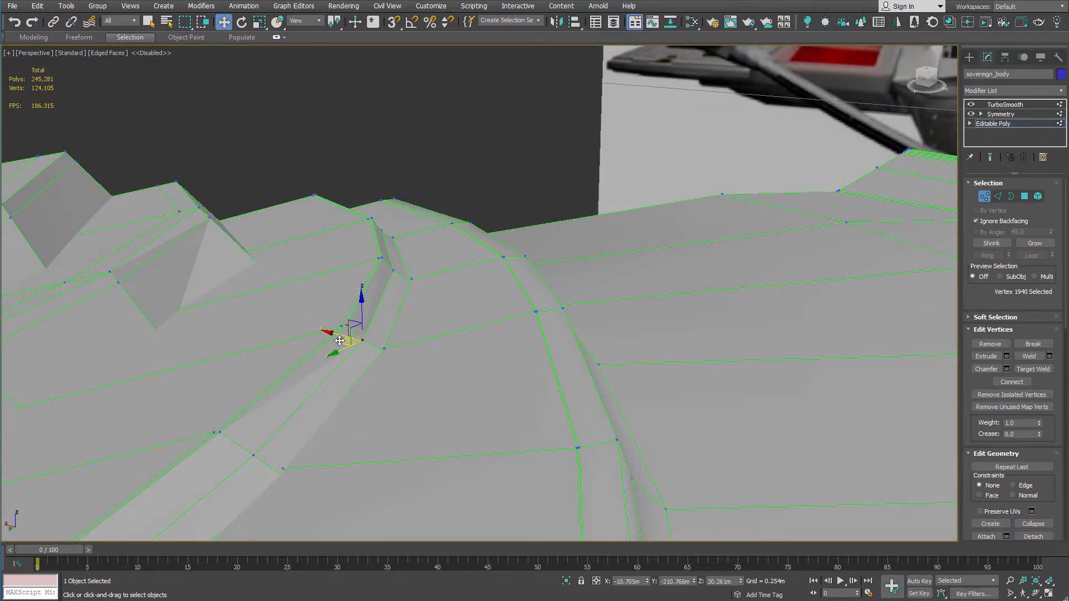
{"action": "left_click_drag", "start_coordinate": [370, 320], "coordinate": [371, 318]}
- Continue shifting the loop's remaining vertices inward one by one along the side of the lowest tier
{"action": "mouse_move", "coordinate": [372, 319]}
{"action": "middle_mouse_down", "text": "alt"}
{"action": "mouse_move", "coordinate": [384, 312]}
{"action": "mouse_move", "coordinate": [390, 329]}
{"action": "mouse_move", "coordinate": [372, 319]}
{"action": "middle_mouse_up", "text": "alt"}
{"action": "scroll", "coordinate": [370, 319], "scroll_direction": "up", "scroll_amount": 5}
{"action": "left_click", "coordinate": [345, 272]}
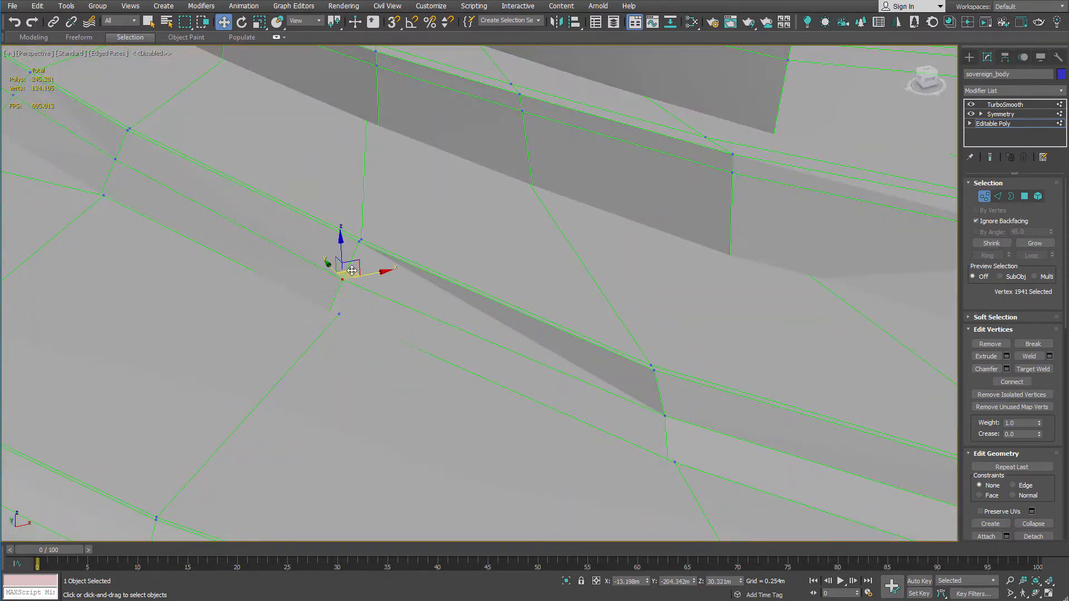
{"action": "middle_click_drag", "start_coordinate": [361, 263], "coordinate": [351, 238], "text": "alt"}
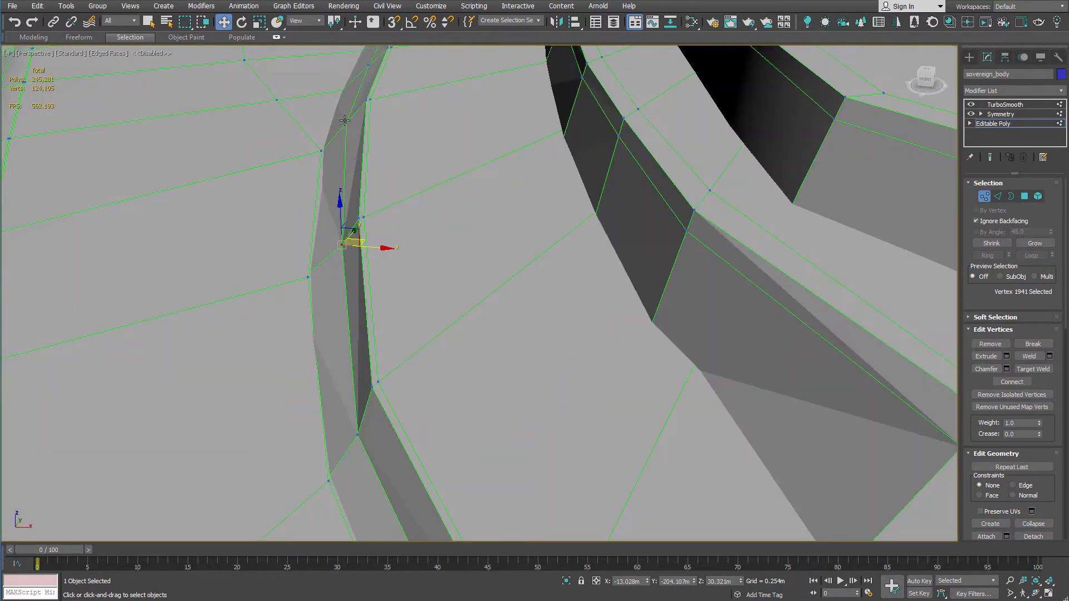
{"action": "left_click", "coordinate": [359, 117]}
{"action": "middle_click_drag", "start_coordinate": [368, 119], "coordinate": [320, 287], "text": "alt"}
{"action": "left_click", "coordinate": [329, 160]}
{"action": "left_click", "coordinate": [334, 163]}
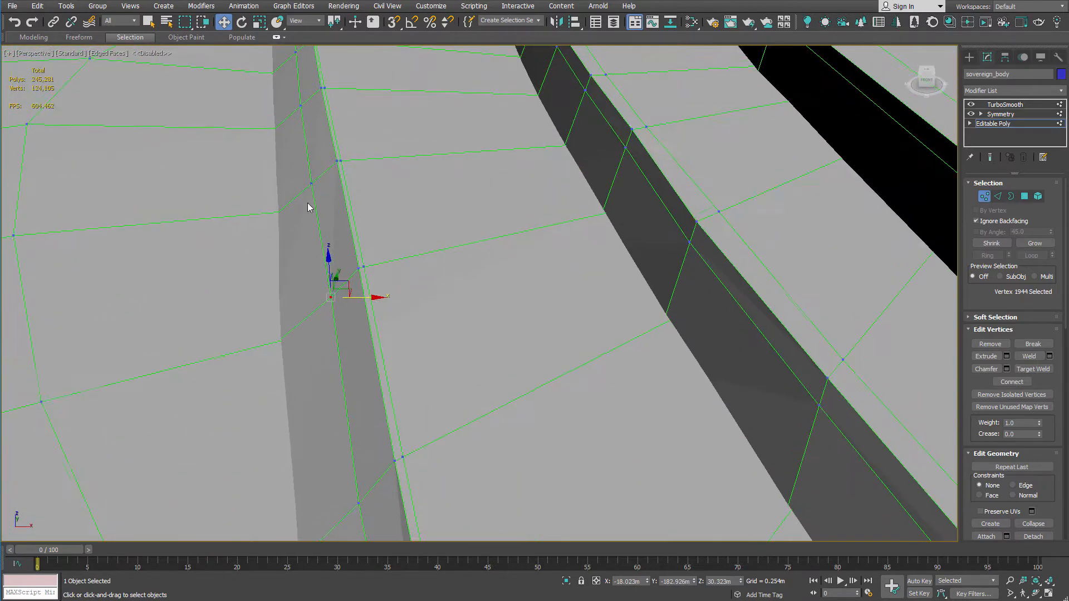
{"action": "left_click", "coordinate": [311, 184]}
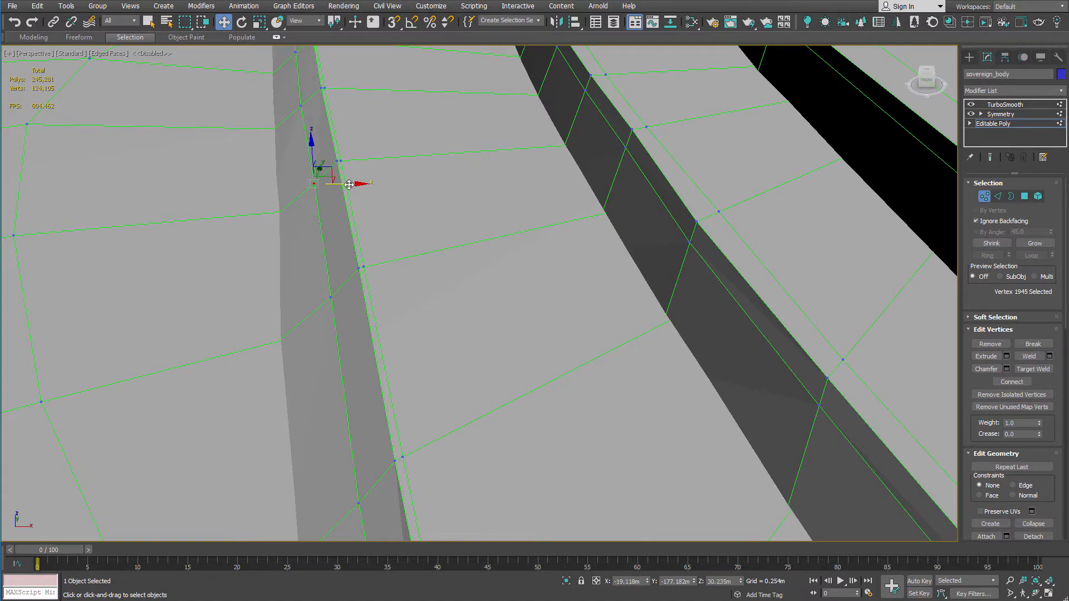
- Show the TurboSmooth result without edges and examine the reshaped lowest tier and the saucer surface around it
{"action": "key", "text": "1"}
{"action": "middle_click_drag", "start_coordinate": [346, 184], "coordinate": [456, 184], "text": "alt"}
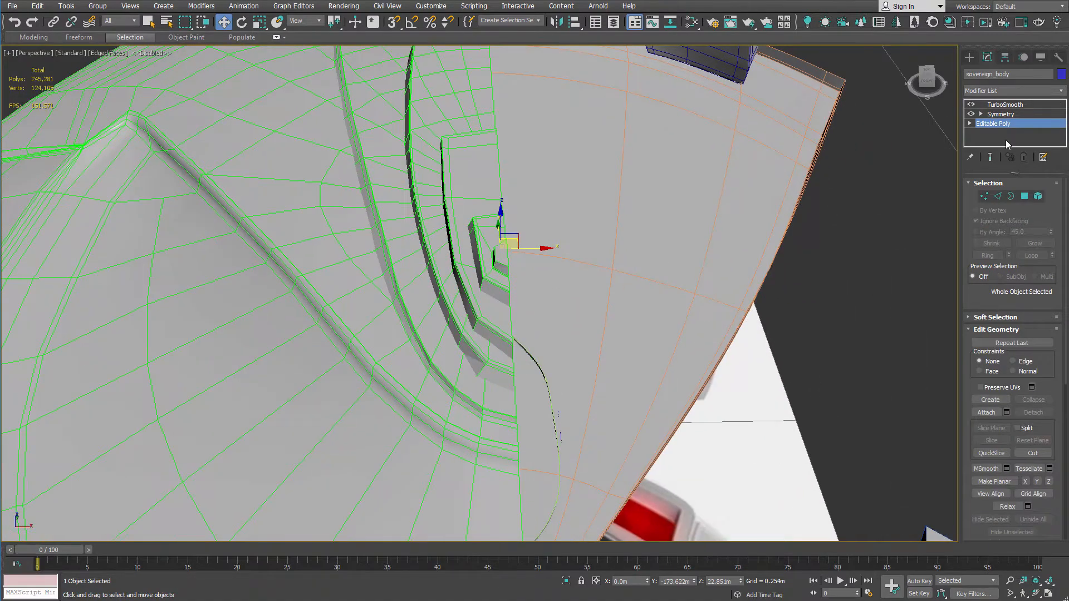
{"action": "key", "text": "F4"}
{"action": "left_click", "coordinate": [1004, 105]}
{"action": "scroll", "coordinate": [489, 311], "scroll_direction": "down", "scroll_amount": 5}
{"action": "middle_click_drag", "start_coordinate": [490, 312], "coordinate": [484, 327], "text": "alt"}
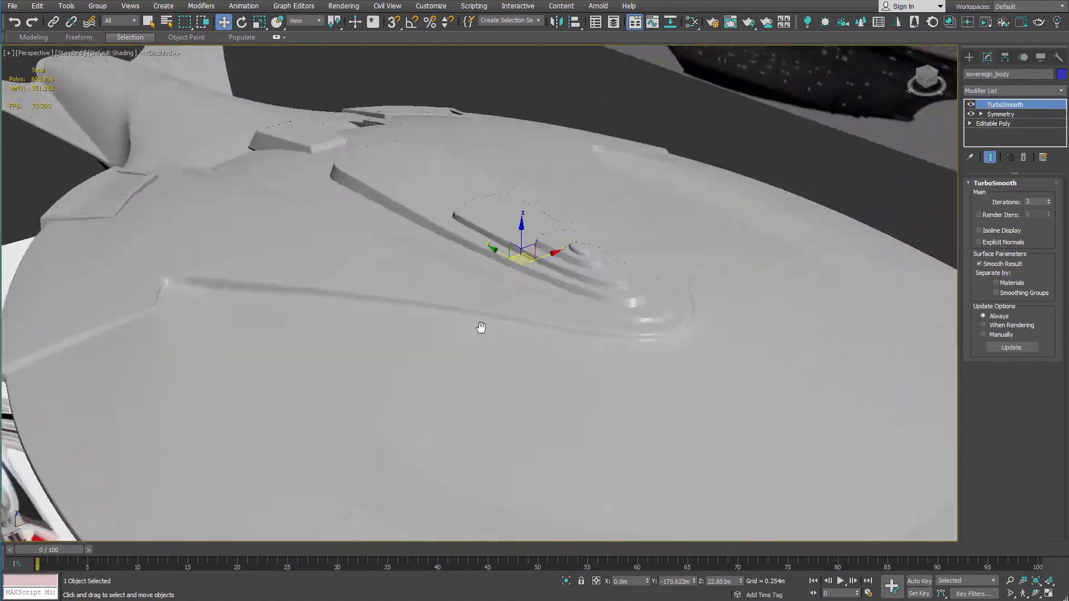
{"action": "scroll", "coordinate": [484, 326], "scroll_direction": "up", "scroll_amount": 5}
{"action": "scroll", "coordinate": [514, 253], "scroll_direction": "down", "scroll_amount": 4}
{"action": "middle_click_drag", "start_coordinate": [514, 253], "coordinate": [637, 293], "text": "alt"}
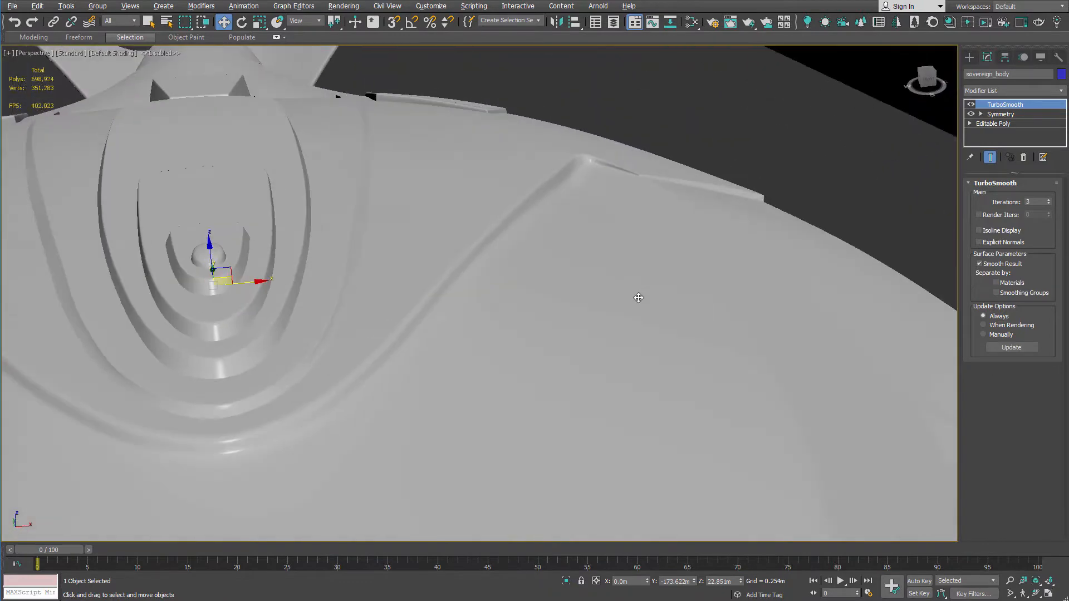
{"action": "scroll", "coordinate": [444, 272], "scroll_direction": "up", "scroll_amount": 4}
{"action": "middle_click_drag", "start_coordinate": [410, 276], "coordinate": [610, 231], "text": "alt"}
{"action": "scroll", "coordinate": [443, 272], "scroll_direction": "down", "scroll_amount": 4}
{"action": "scroll", "coordinate": [566, 147], "scroll_direction": "up", "scroll_amount": 4}
{"action": "scroll", "coordinate": [765, 70], "scroll_direction": "down", "scroll_amount": 5}
{"action": "key", "text": "q"}
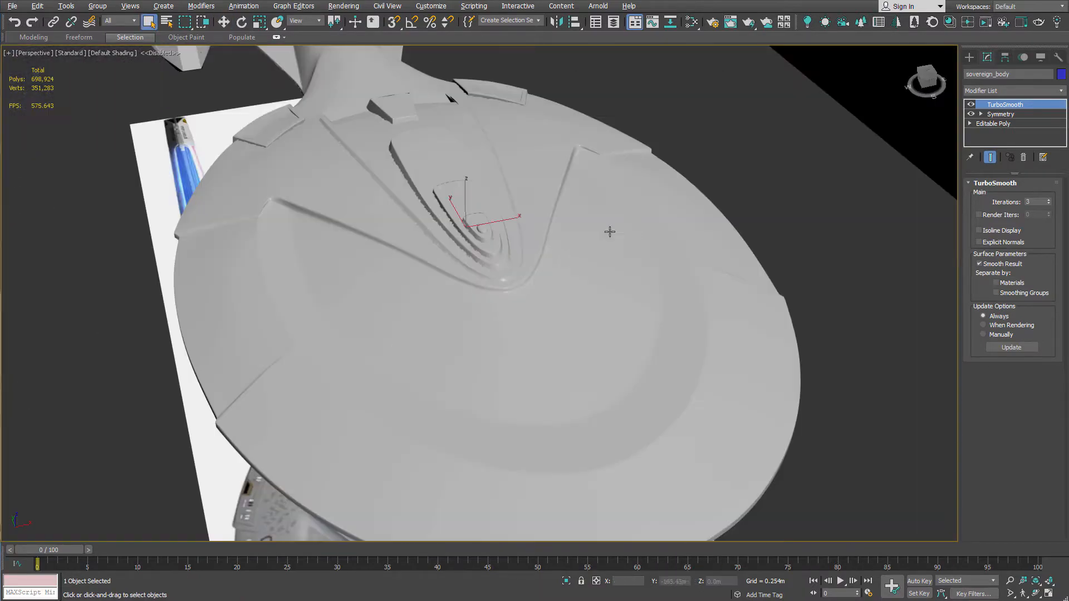
- Return to the body's Editable Poly level with edged faces, focusing on the dome on top of the bridge tower
{"action": "scroll", "coordinate": [516, 213], "scroll_direction": "up", "scroll_amount": 5}
{"action": "middle_click_drag", "start_coordinate": [434, 205], "coordinate": [441, 269], "text": "alt"}
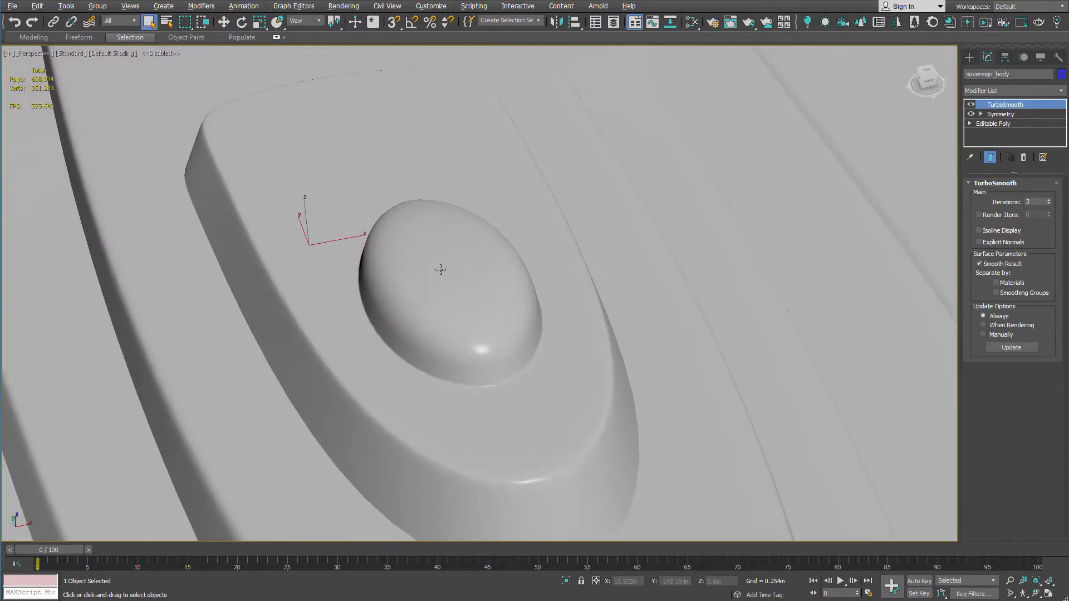
{"action": "key", "text": "F4"}
{"action": "left_click", "coordinate": [992, 123]}
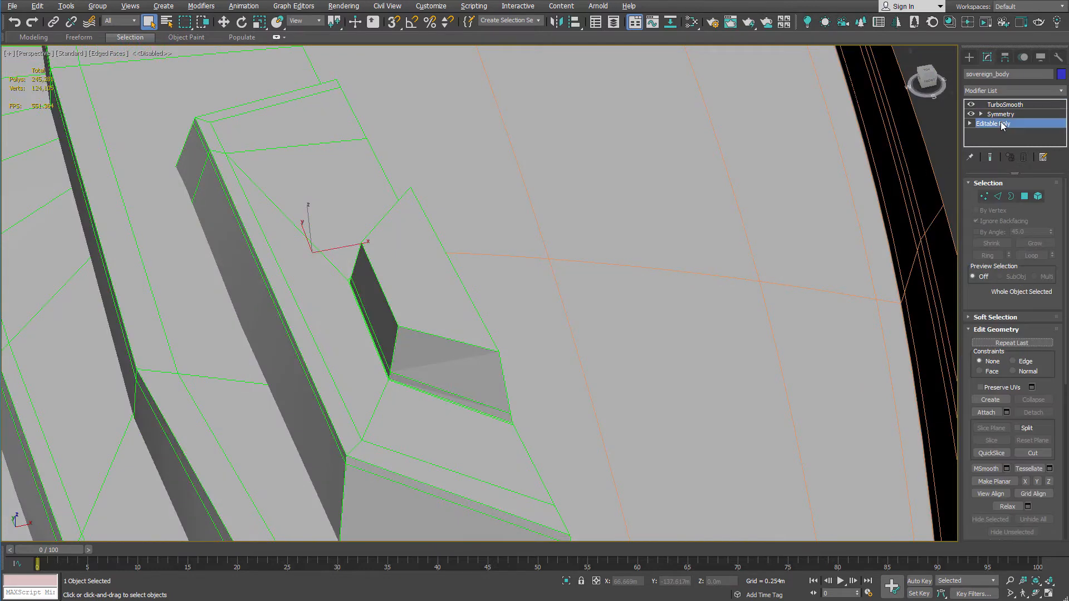
{"action": "scroll", "coordinate": [436, 463], "scroll_direction": "up", "scroll_amount": 6}
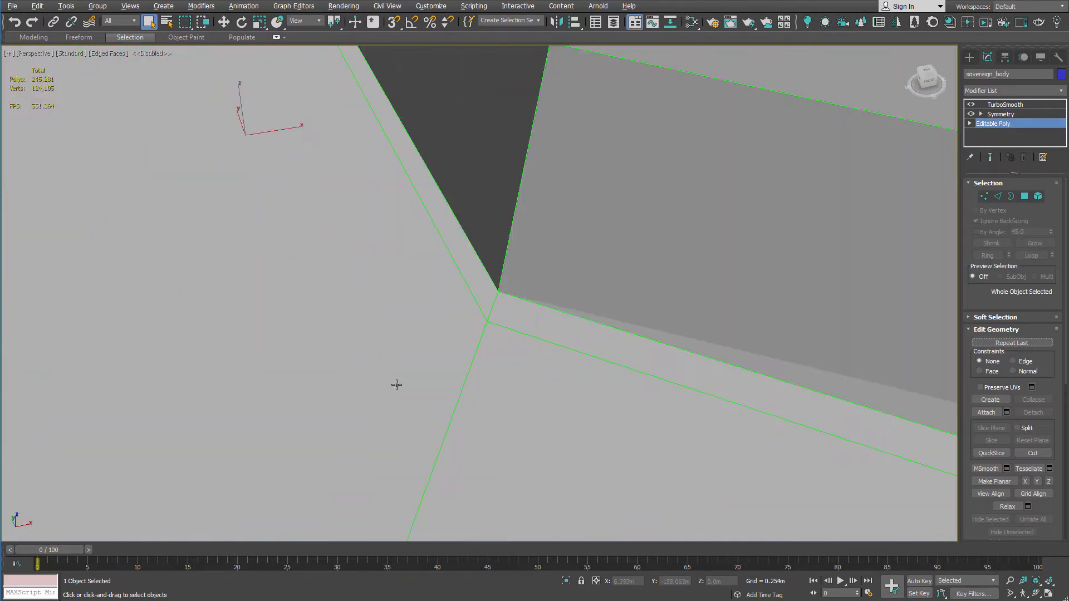
{"action": "key", "text": "w"}
{"action": "scroll", "coordinate": [529, 236], "scroll_direction": "down", "scroll_amount": 5}
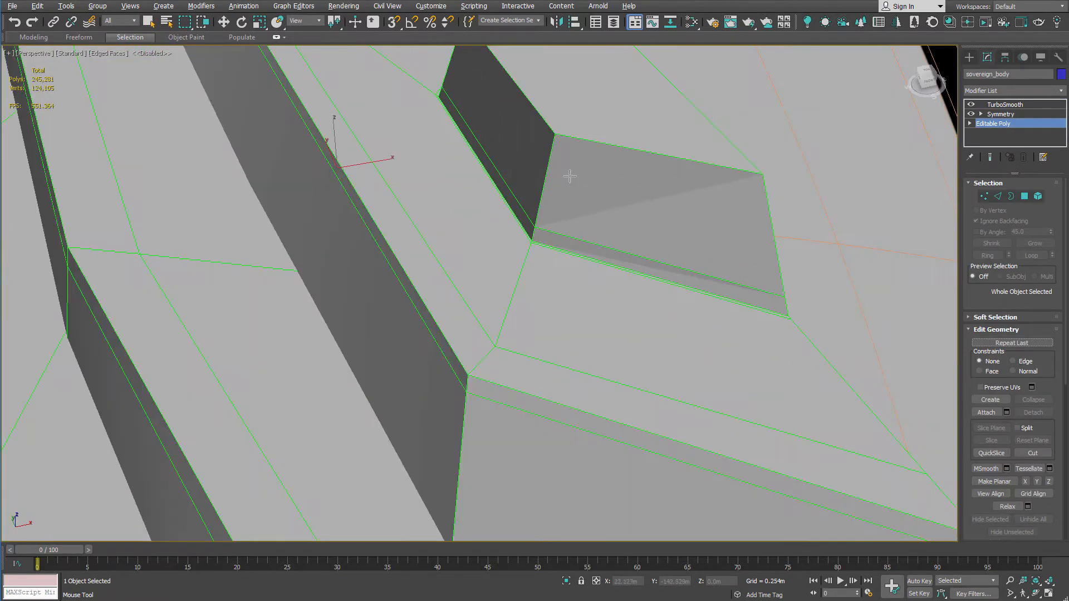
{"action": "middle_click_drag", "start_coordinate": [568, 174], "coordinate": [536, 304]}
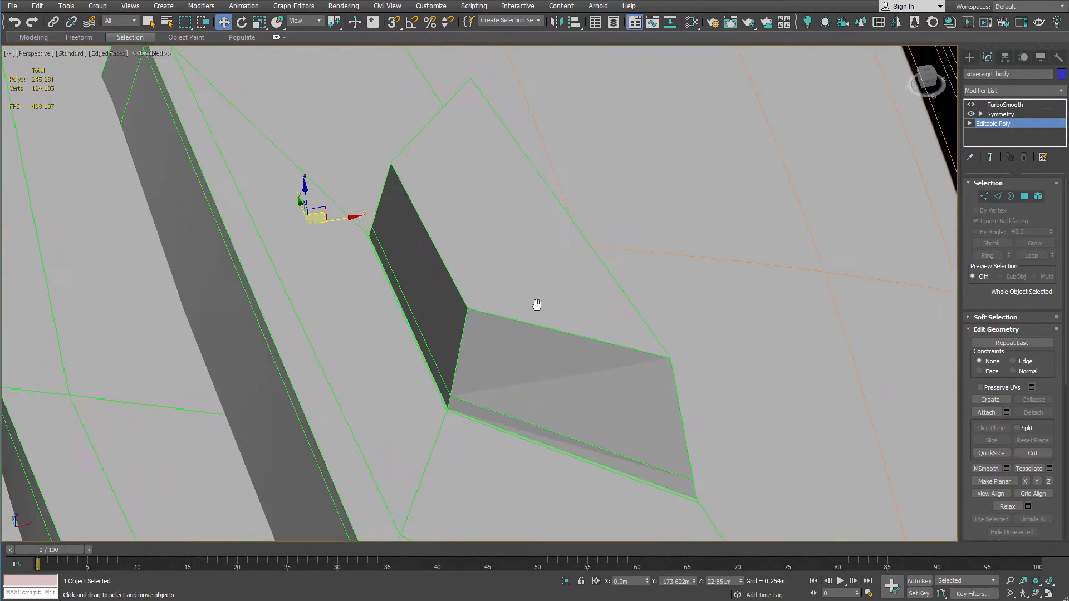
- Inset the dome's top polygon to leave a narrow border inside its outline
{"action": "key", "text": "q"}
{"action": "key", "text": "4"}
{"action": "left_click", "coordinate": [541, 276]}
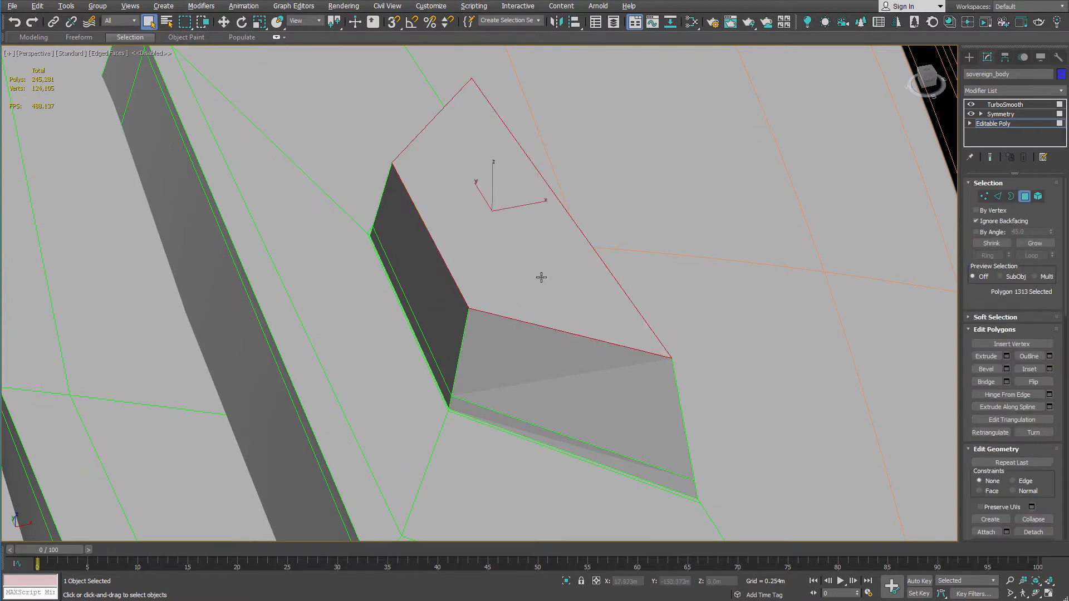
{"action": "right_click", "coordinate": [541, 277]}
{"action": "left_click", "coordinate": [468, 319]}
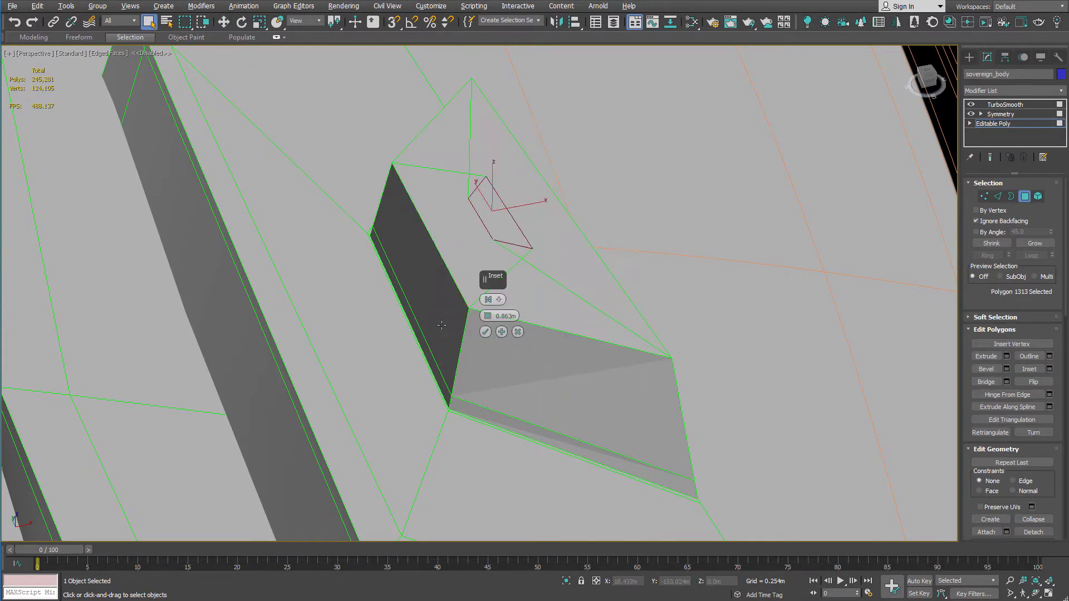
{"action": "left_click_drag", "start_coordinate": [488, 317], "coordinate": [513, 453]}
{"action": "left_click", "coordinate": [485, 332]}
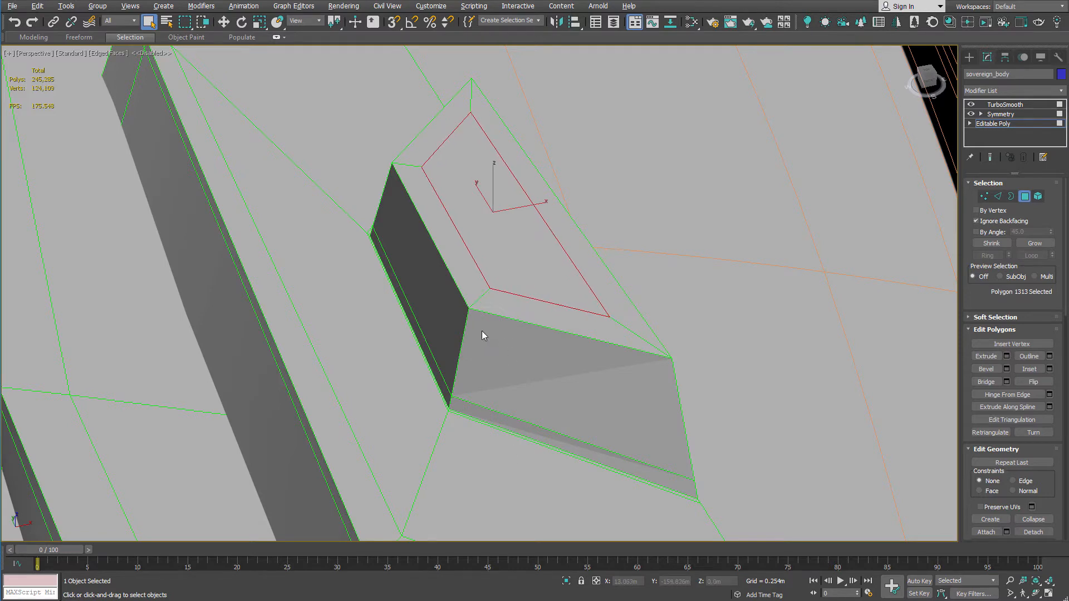
- Cut short edges from the inset polygon's two centreline-side corners straight across to the model's centreline edge
{"action": "middle_click_drag", "start_coordinate": [482, 330], "coordinate": [512, 239], "text": "alt"}
{"action": "scroll", "coordinate": [536, 112], "scroll_direction": "up", "scroll_amount": 3}
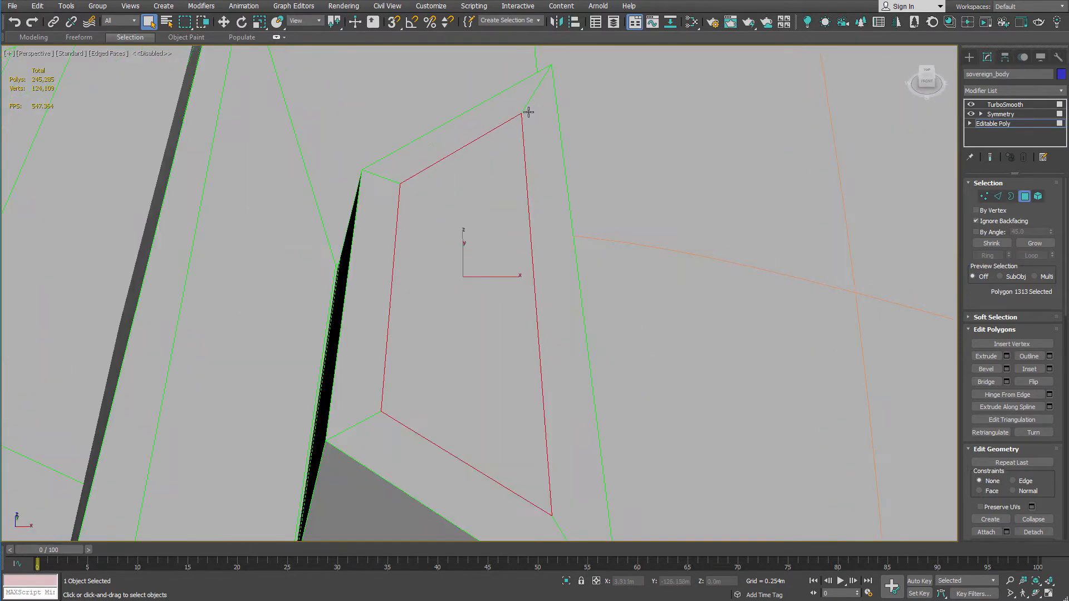
{"action": "key", "text": "alt+c"}
{"action": "key", "text": "2"}
{"action": "left_click", "coordinate": [537, 91]}
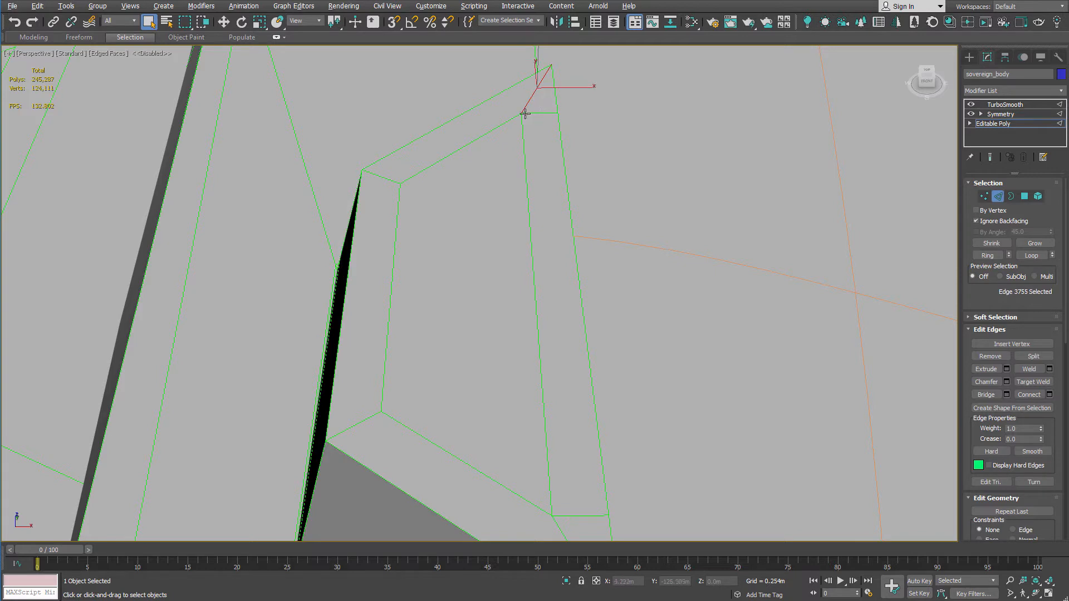
- Target weld the inset's two centreline-side corner vertices onto the new cut points on the centreline
{"action": "key", "text": "1"}
{"action": "right_click", "coordinate": [525, 113]}
{"action": "left_click", "coordinate": [564, 184]}
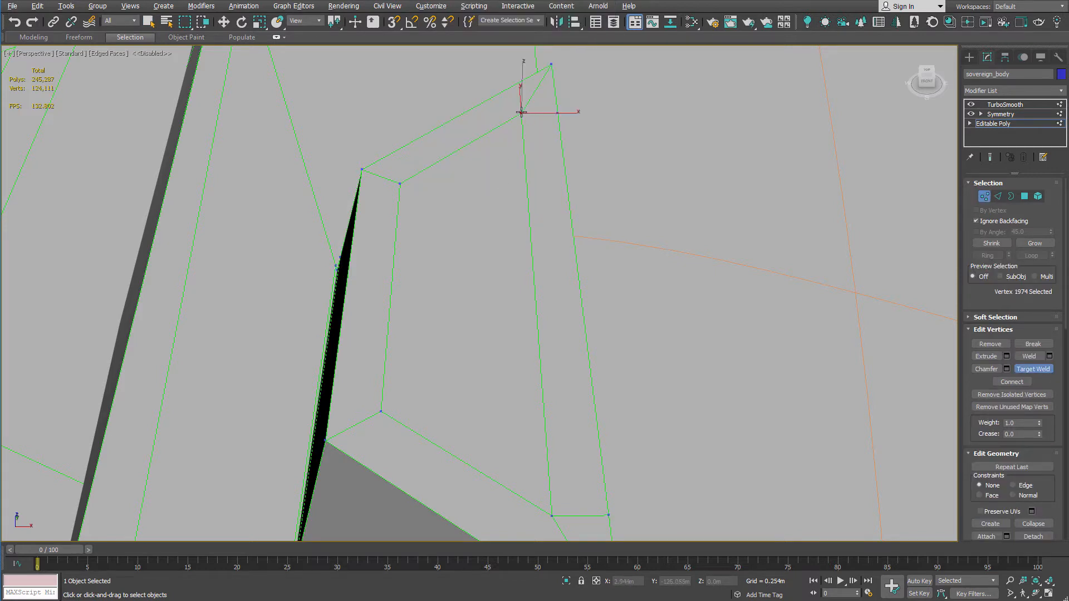
{"action": "left_click", "coordinate": [521, 113]}
{"action": "left_click", "coordinate": [558, 112]}
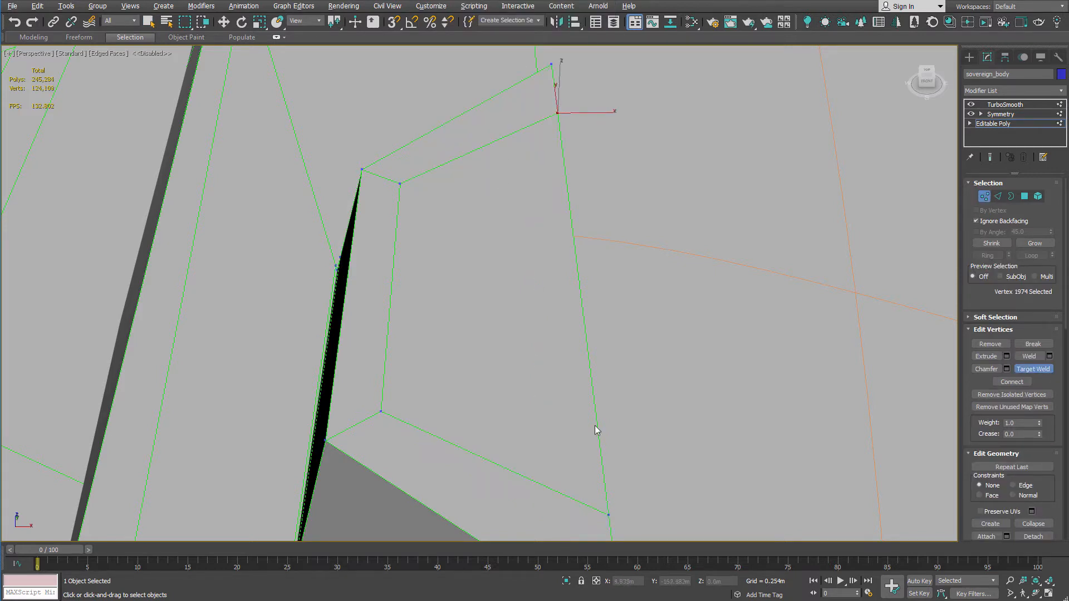
- Move the two welded centreline vertices along Y so the border around the dome's top polygon has an even width
{"action": "scroll", "coordinate": [594, 426], "scroll_direction": "down", "scroll_amount": 3}
{"action": "middle_click_drag", "start_coordinate": [593, 312], "coordinate": [574, 262], "text": "alt"}
{"action": "right_click", "coordinate": [575, 262]}
{"action": "key", "text": "w"}
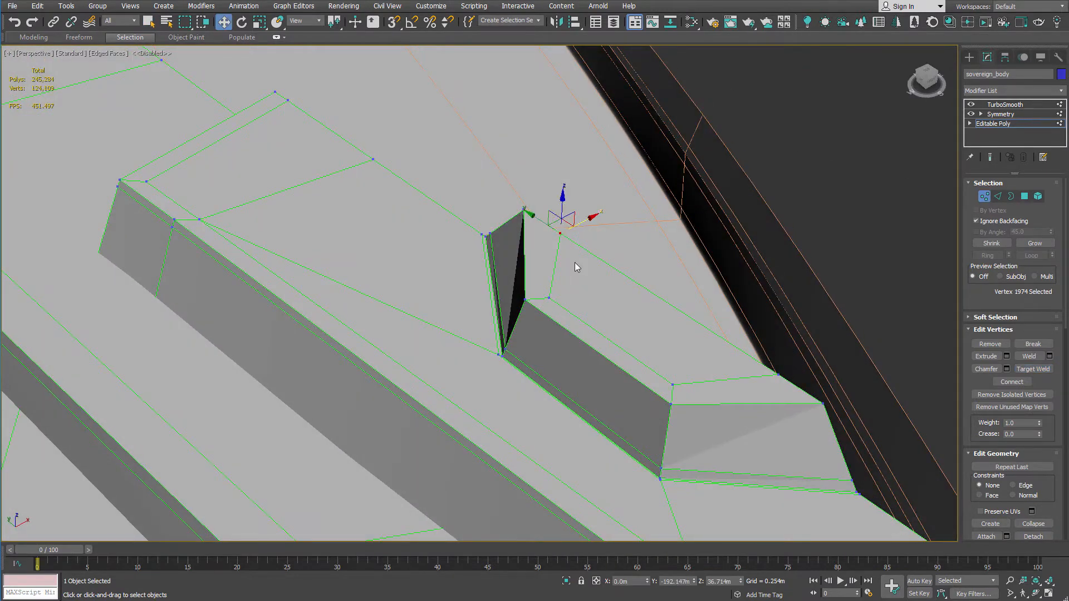
{"action": "left_click_drag", "start_coordinate": [561, 222], "coordinate": [524, 213]}
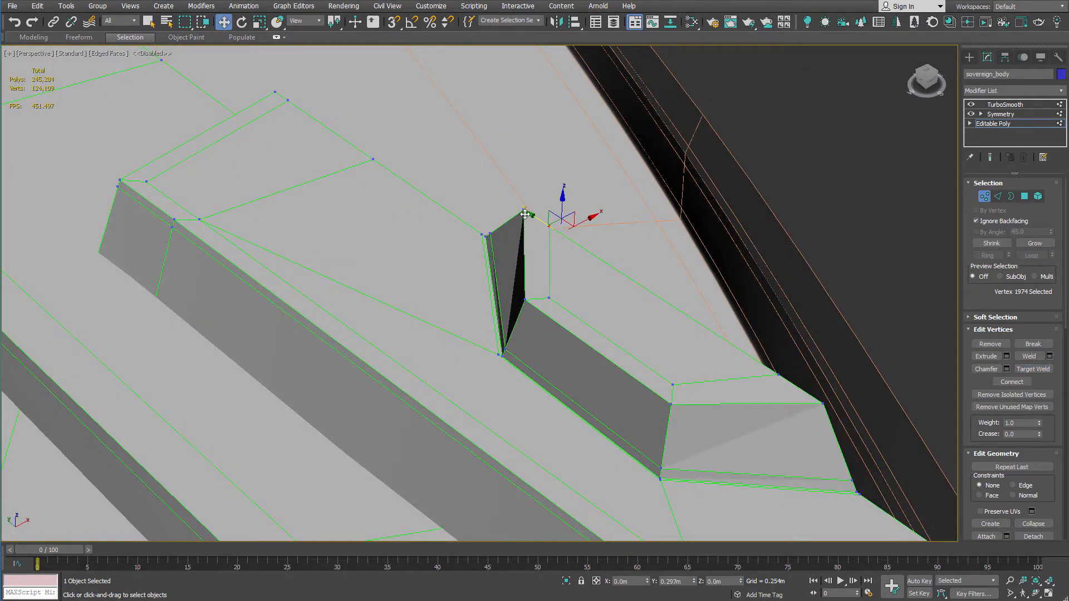
{"action": "left_click", "coordinate": [778, 374]}
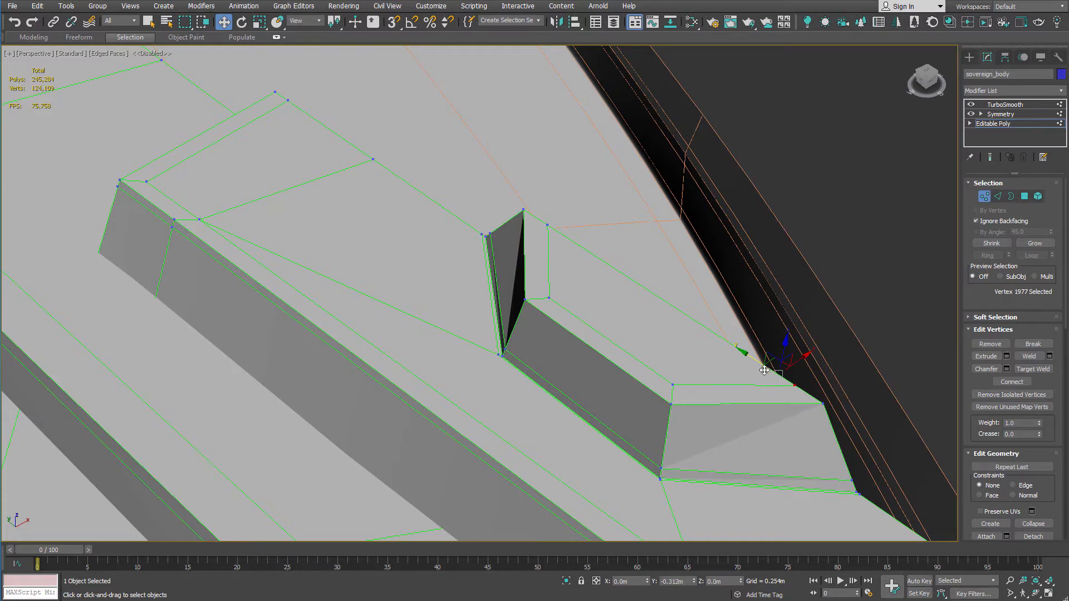
- Bevel the dome's inner top polygon upward and inward to form a small raised tier with sloped sides
{"action": "key", "text": "4"}
{"action": "left_click", "coordinate": [606, 299]}
{"action": "scroll", "coordinate": [606, 269], "scroll_direction": "up", "scroll_amount": 4}
{"action": "right_click", "coordinate": [614, 316]}
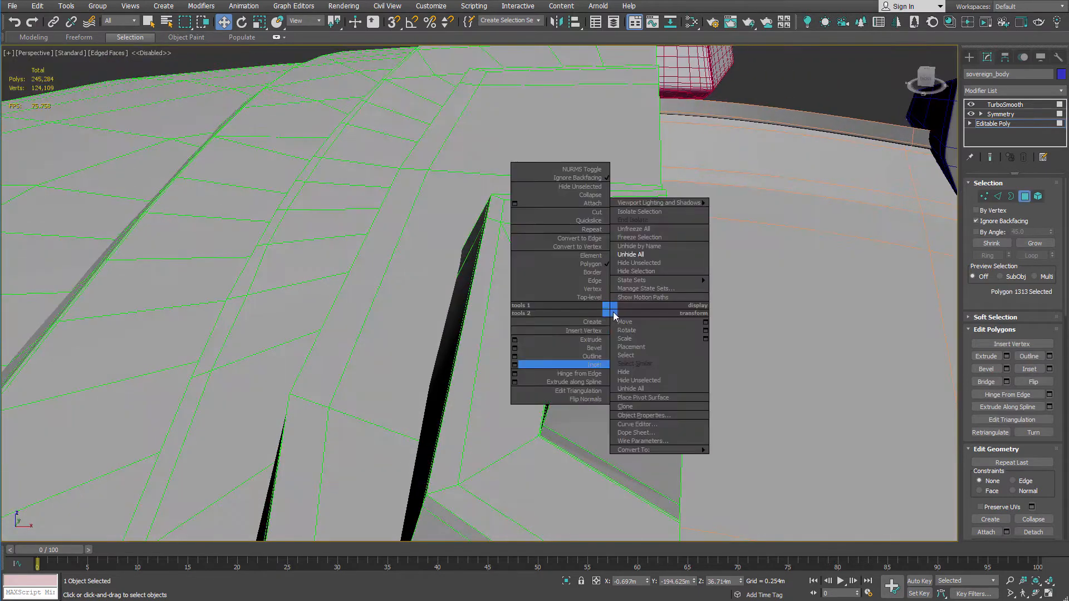
{"action": "left_click", "coordinate": [515, 348]}
{"action": "left_click_drag", "start_coordinate": [492, 334], "coordinate": [525, 544]}
{"action": "left_click", "coordinate": [485, 348]}
{"action": "middle_click_drag", "start_coordinate": [652, 299], "coordinate": [631, 320], "text": "alt"}
- Delete the bevel's unwanted side polygon facing the symmetry centreline
{"action": "key", "text": "q"}
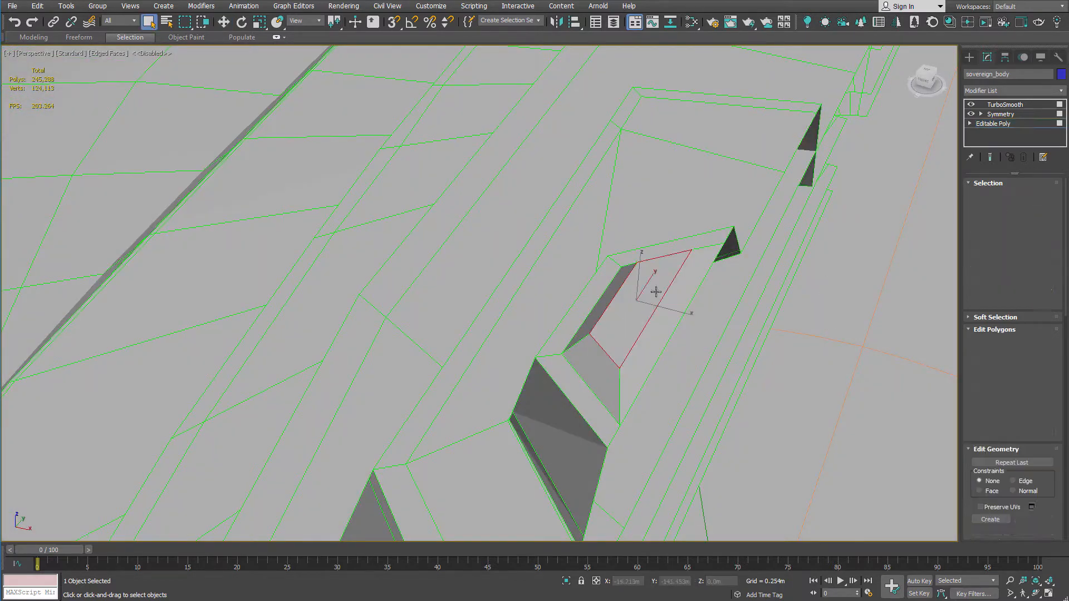
{"action": "left_click", "coordinate": [662, 323]}
{"action": "key", "text": "Delete"}
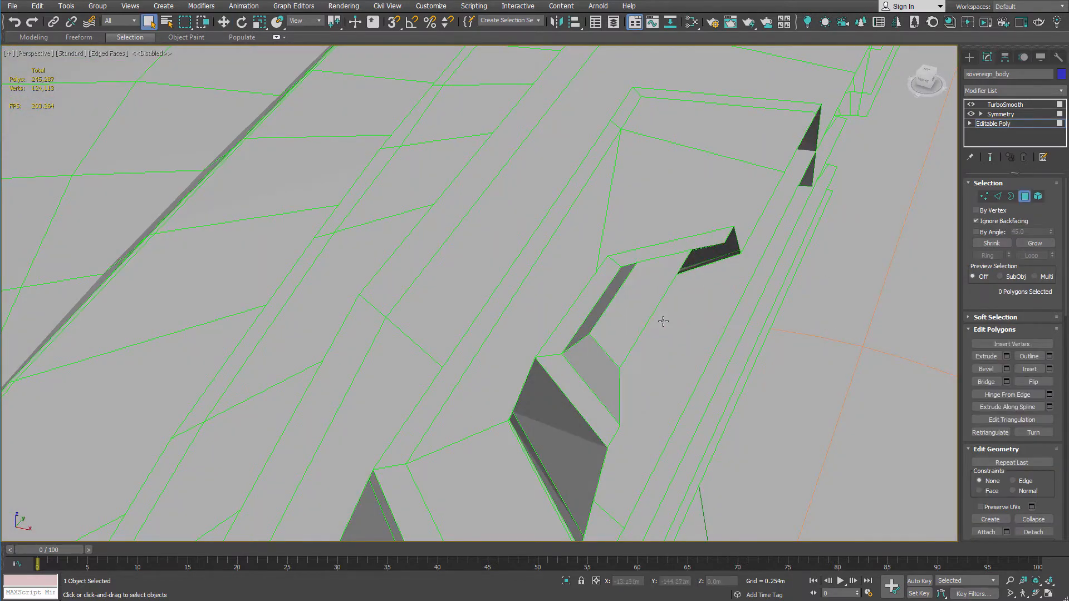
- Set the X position of both centreline vertices on the new tier's top to 0
{"action": "left_click", "coordinate": [983, 197]}
{"action": "left_click", "coordinate": [618, 369]}
{"action": "key", "text": "w"}
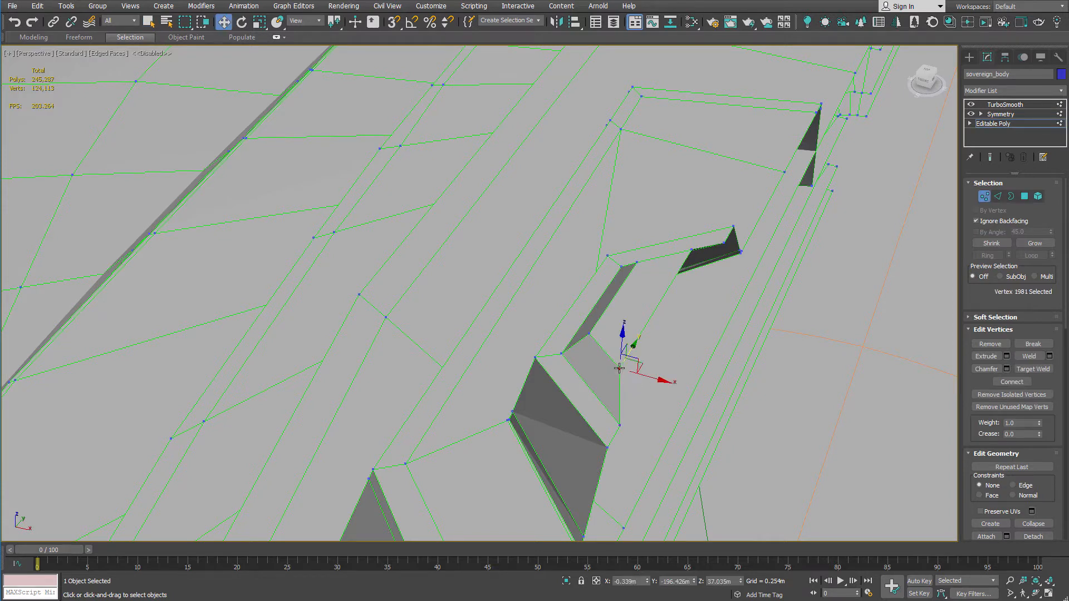
{"action": "right_click", "coordinate": [647, 582]}
{"action": "left_click", "coordinate": [690, 247]}
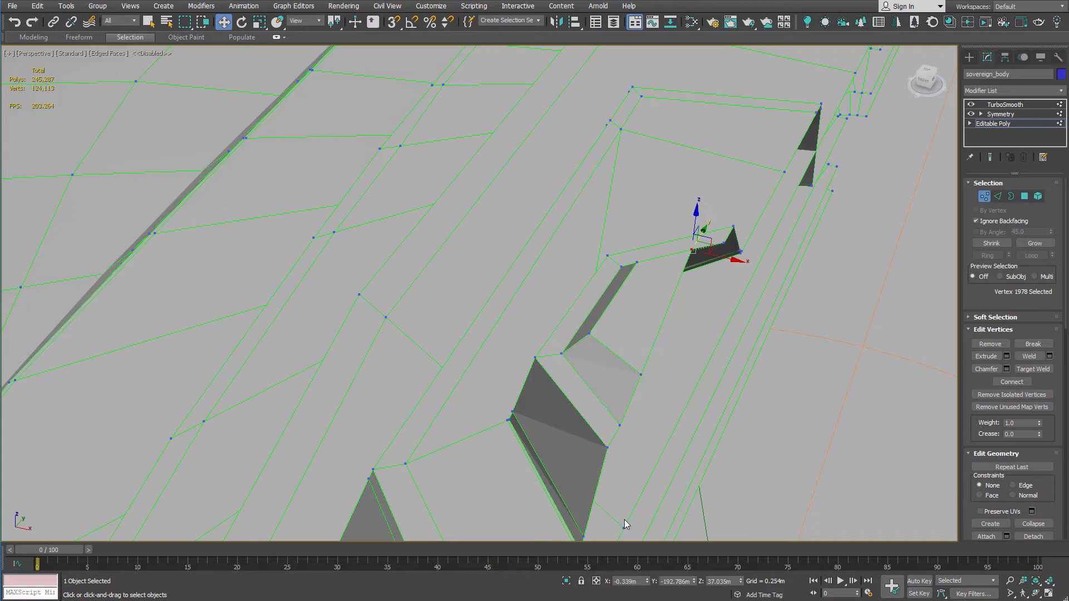
{"action": "right_click", "coordinate": [649, 582]}
- Move the new tier's two top centreline vertices outward along Y to even out the width of the sloped walls
{"action": "middle_click_drag", "start_coordinate": [640, 446], "coordinate": [717, 222], "text": "alt"}
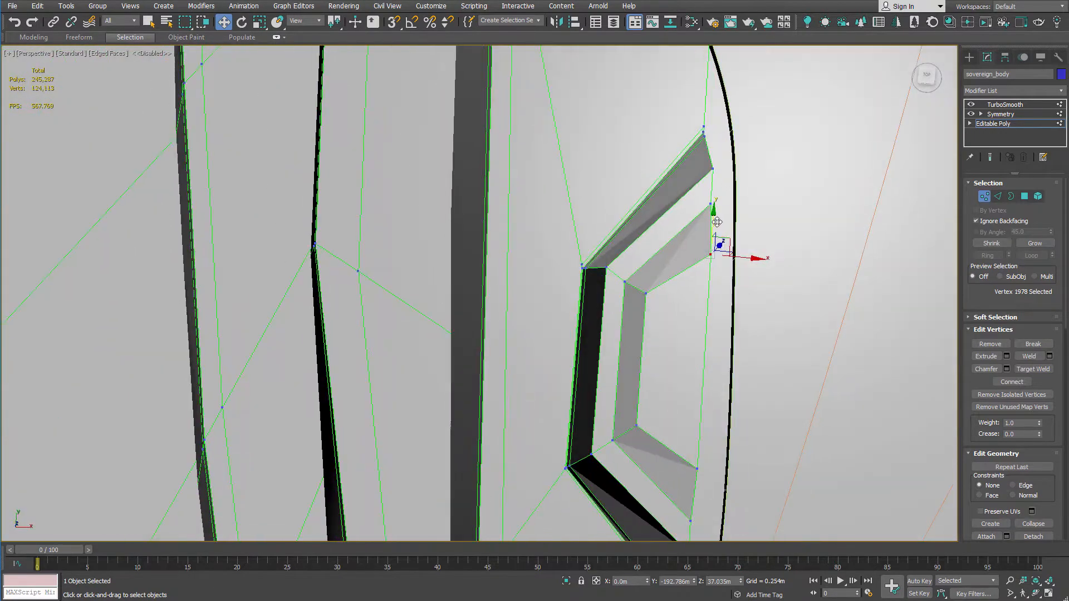
{"action": "left_click_drag", "start_coordinate": [717, 222], "coordinate": [716, 201]}
{"action": "left_click", "coordinate": [696, 468]}
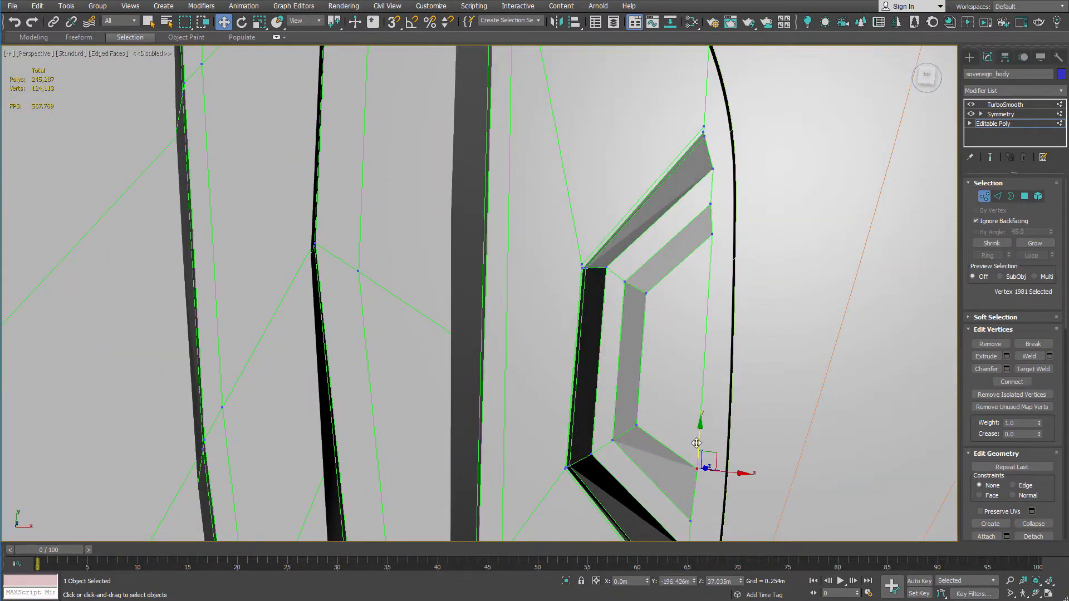
{"action": "left_click_drag", "start_coordinate": [698, 444], "coordinate": [699, 461]}
- Connect the edge ring across the flat border around the small top tier with 2 segments, pinch 83 and slide 0
{"action": "middle_click_drag", "start_coordinate": [664, 432], "coordinate": [552, 233], "text": "alt"}
{"action": "scroll", "coordinate": [543, 251], "scroll_direction": "up", "scroll_amount": 4}
{"action": "key", "text": "2"}
{"action": "left_click", "coordinate": [528, 301]}
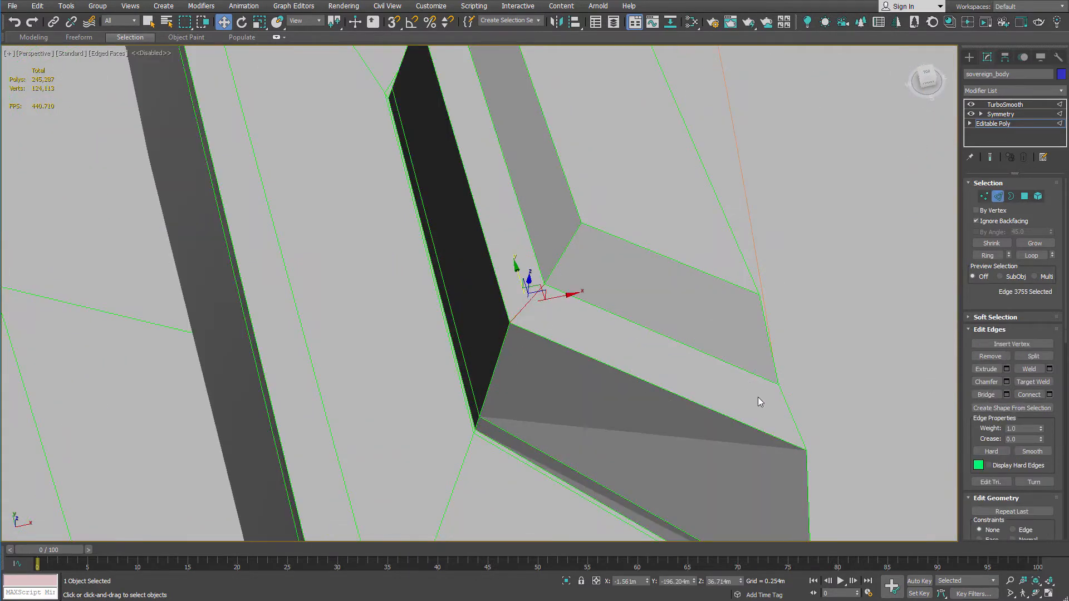
{"action": "left_click", "coordinate": [794, 422], "text": "shift"}
{"action": "right_click", "coordinate": [721, 384]}
{"action": "left_click", "coordinate": [627, 428]}
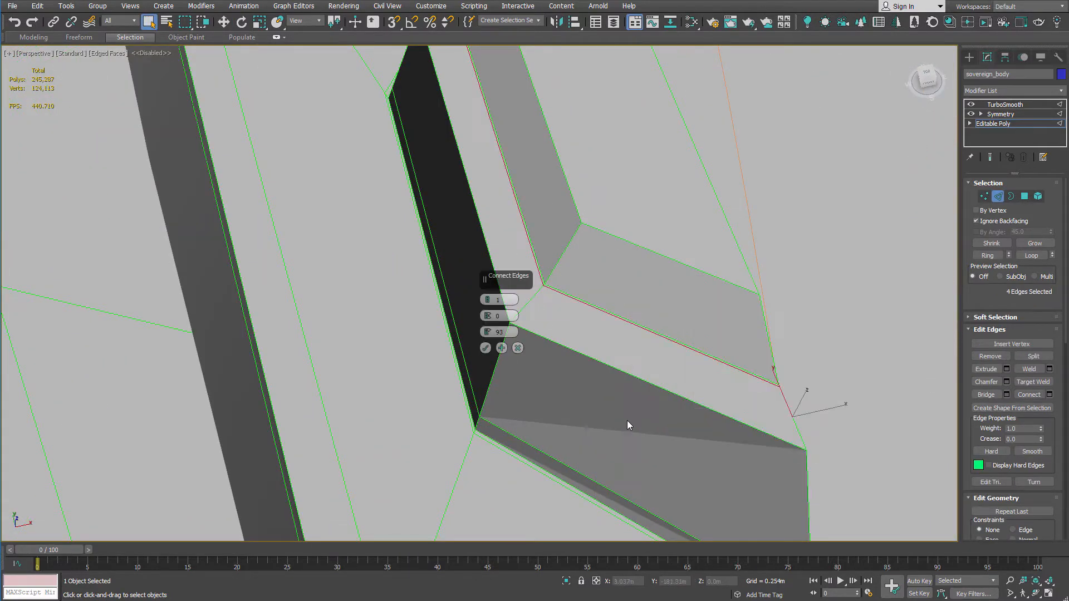
{"action": "left_click", "coordinate": [487, 298]}
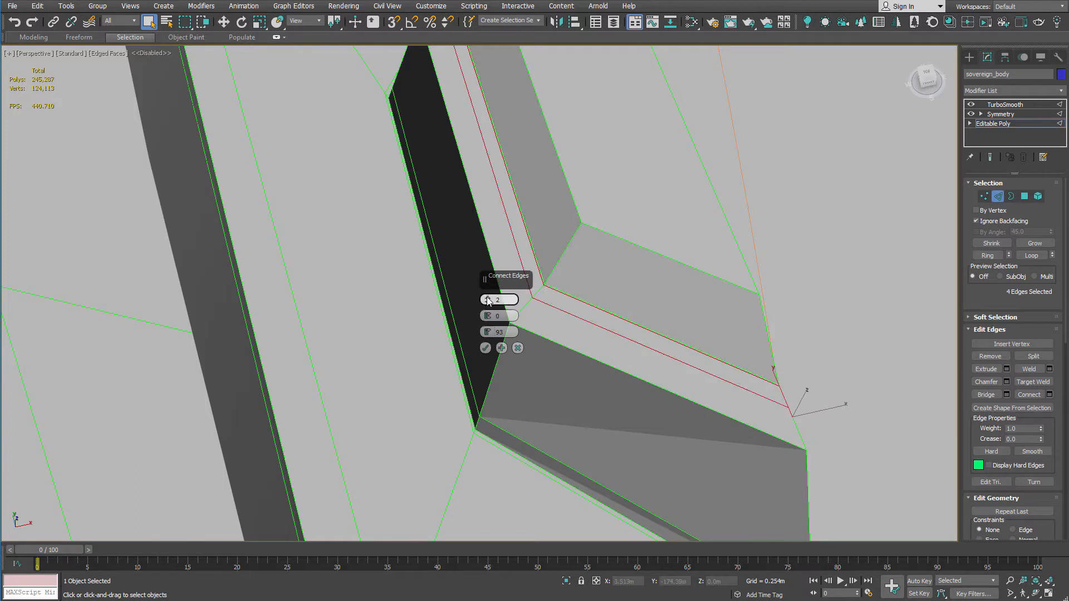
{"action": "right_click", "coordinate": [487, 332]}
{"action": "left_click_drag", "start_coordinate": [488, 317], "coordinate": [435, 129]}
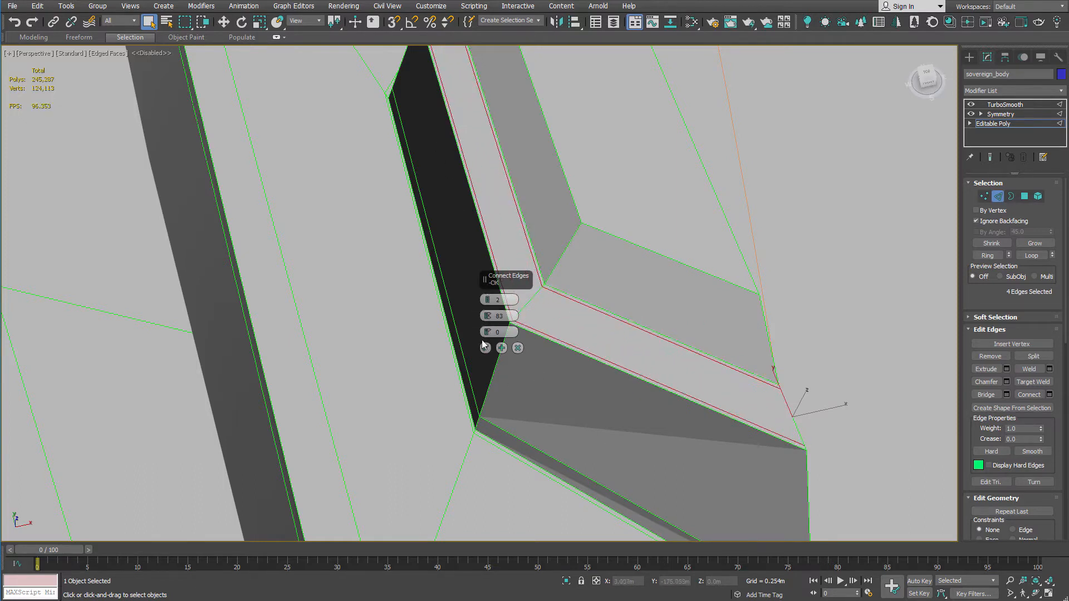
{"action": "left_click", "coordinate": [483, 344]}
- Connect the edge ring across the small top tier's sloped walls with 2 pinched segments as support loops
{"action": "left_click", "coordinate": [767, 331], "text": "shift"}
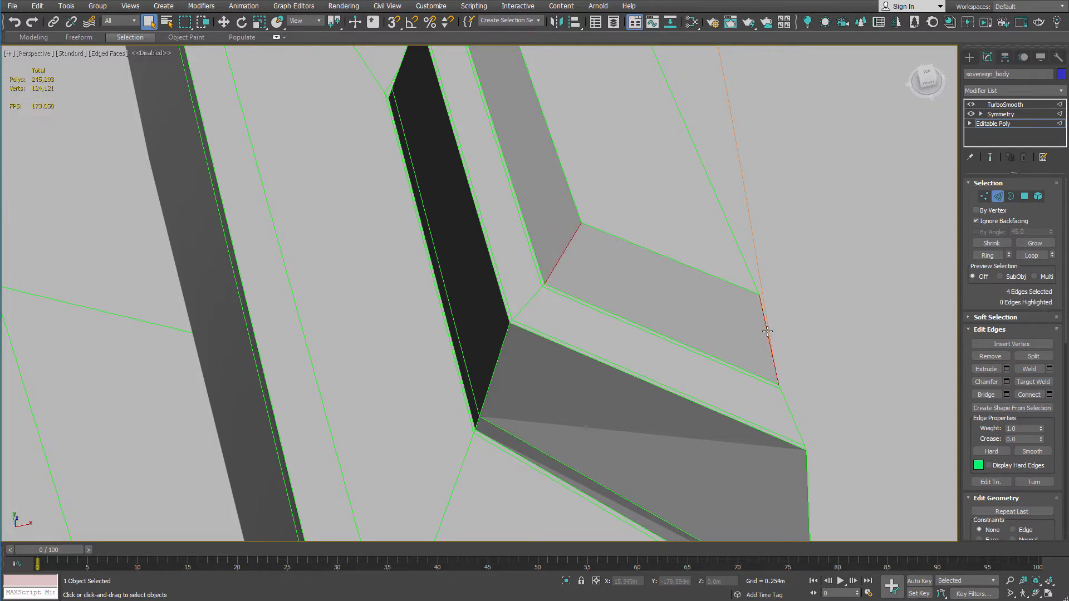
{"action": "right_click", "coordinate": [683, 300]}
{"action": "left_click", "coordinate": [582, 342]}
{"action": "left_click", "coordinate": [485, 348]}
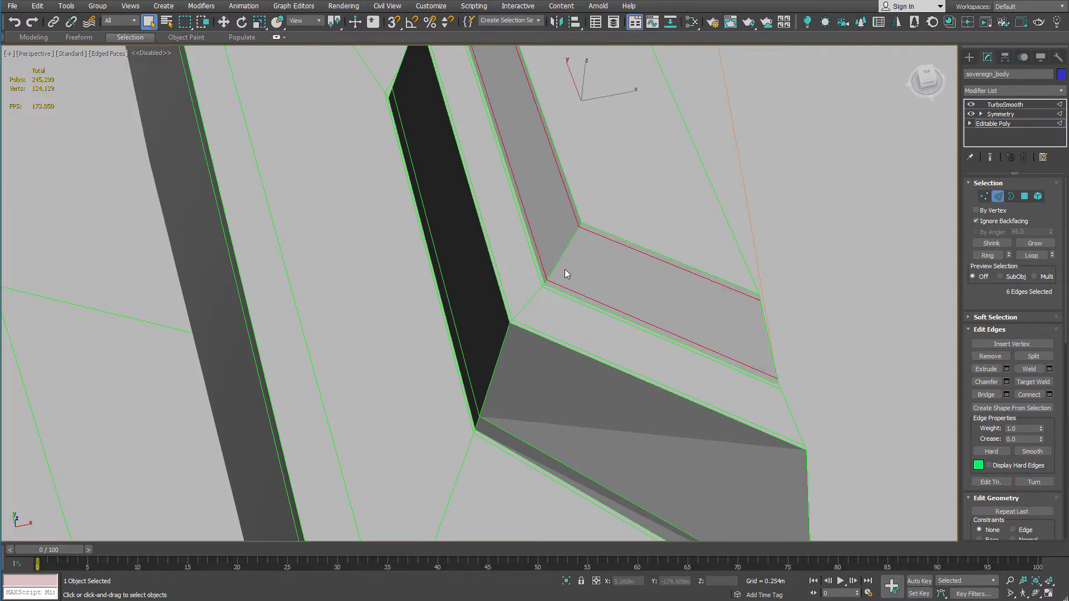
- Cut a support edge line just inside the small tier's top outline, from one centreline end to the other
{"action": "middle_click_drag", "start_coordinate": [565, 269], "coordinate": [544, 170], "text": "alt"}
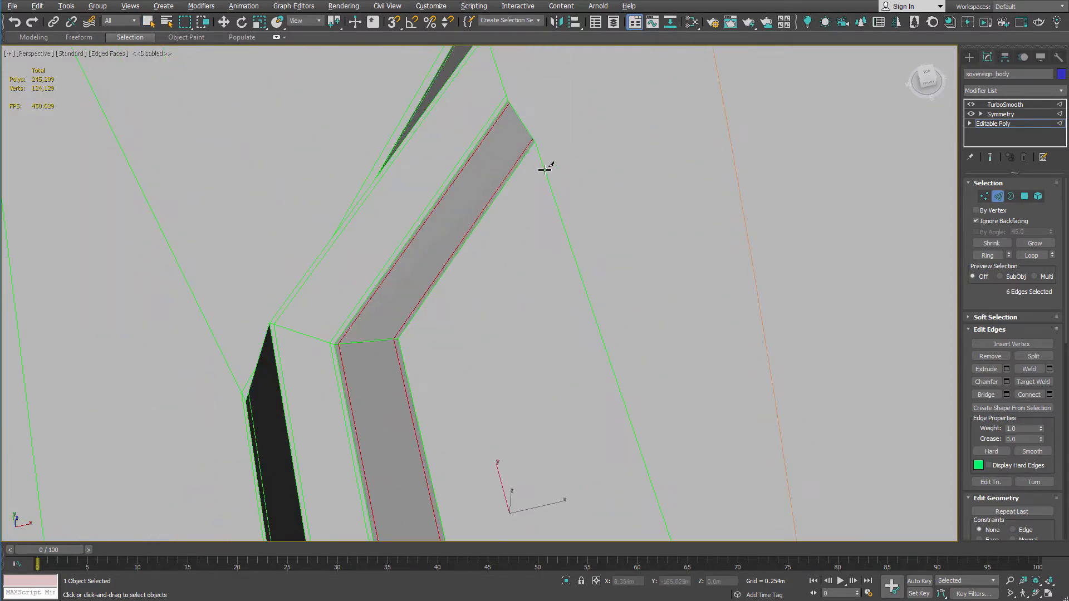
{"action": "left_click", "coordinate": [538, 147]}
{"action": "middle_click_drag", "start_coordinate": [408, 338], "coordinate": [445, 364], "text": "alt"}
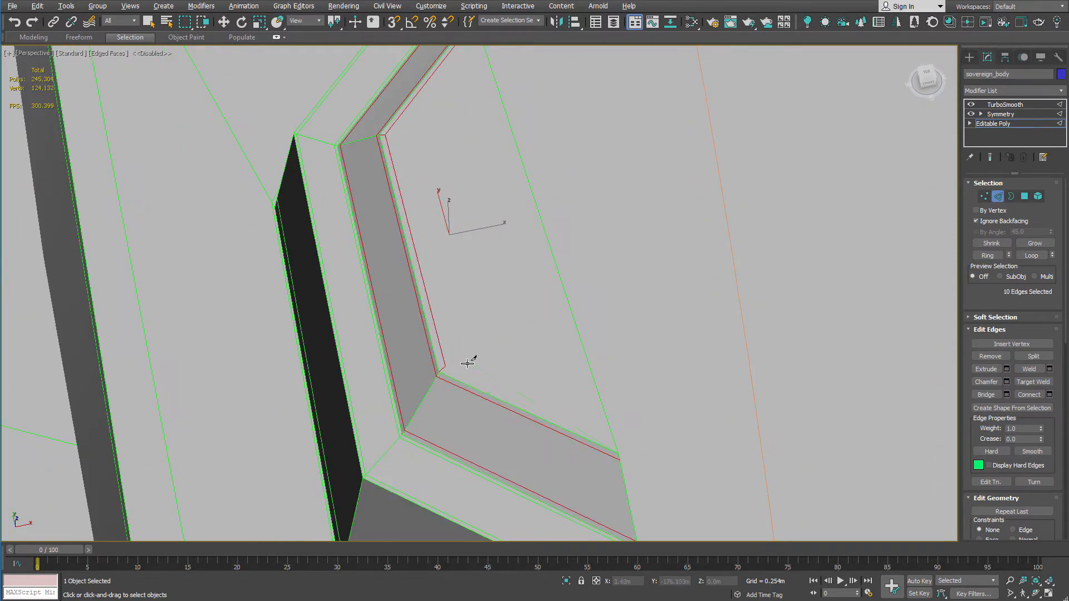
{"action": "scroll", "coordinate": [444, 378], "scroll_direction": "up", "scroll_amount": 3}
{"action": "scroll", "coordinate": [462, 359], "scroll_direction": "down", "scroll_amount": 3}
{"action": "left_click", "coordinate": [453, 354]}
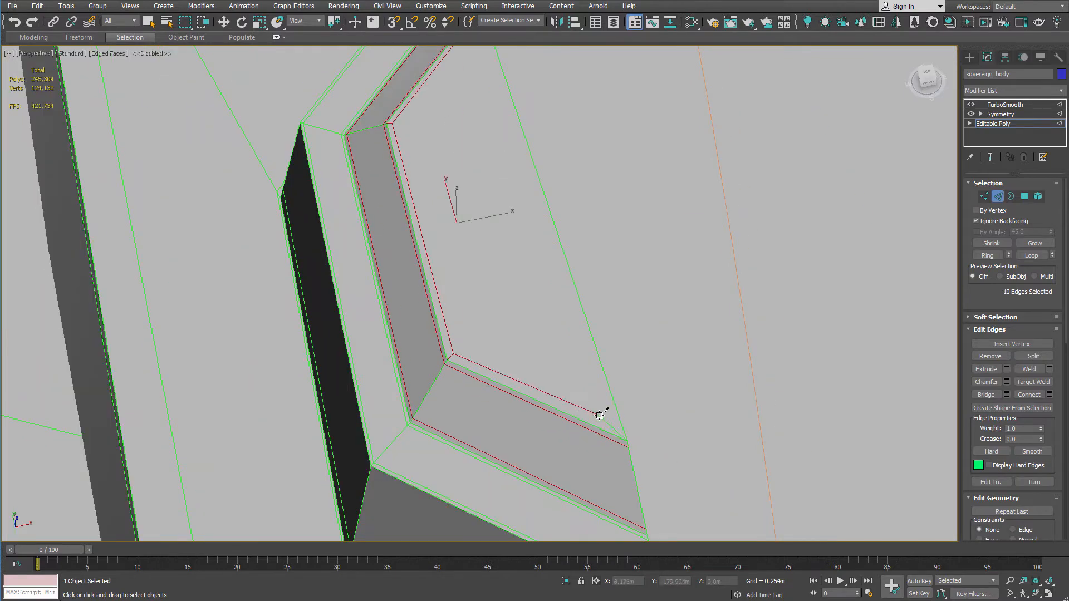
- Show the TurboSmooth result without edges and examine the reworked dome and the stepped tiers of the bridge tower from several angles
{"action": "scroll", "coordinate": [625, 431], "scroll_direction": "down", "scroll_amount": 10}
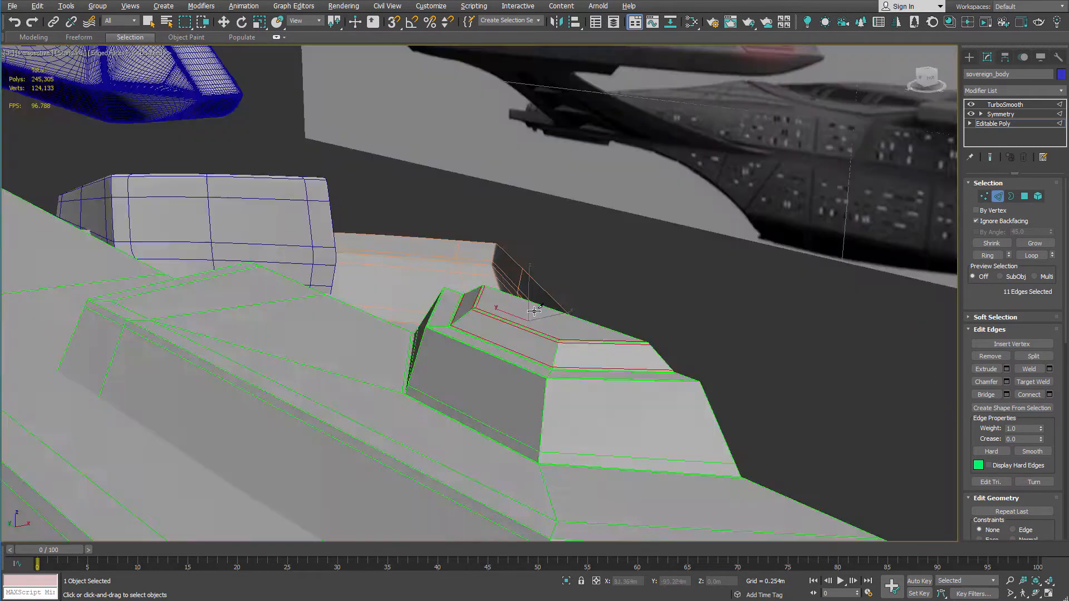
{"action": "scroll", "coordinate": [538, 388], "scroll_direction": "down", "scroll_amount": 5}
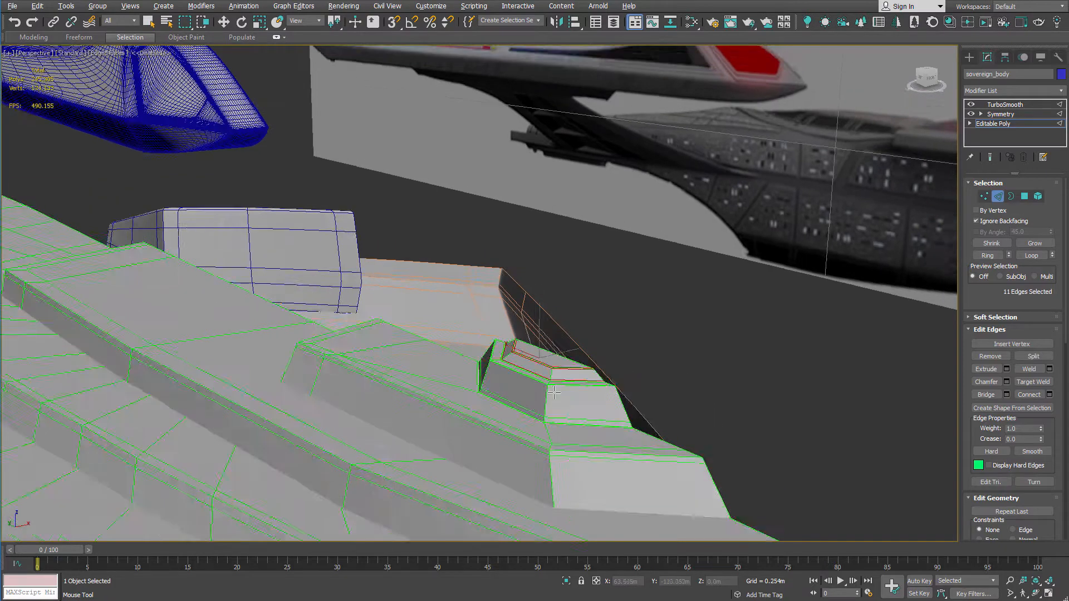
{"action": "scroll", "coordinate": [538, 390], "scroll_direction": "up", "scroll_amount": 7}
{"action": "key", "text": "2"}
{"action": "left_click", "coordinate": [538, 391]}
{"action": "left_click", "coordinate": [1006, 123]}
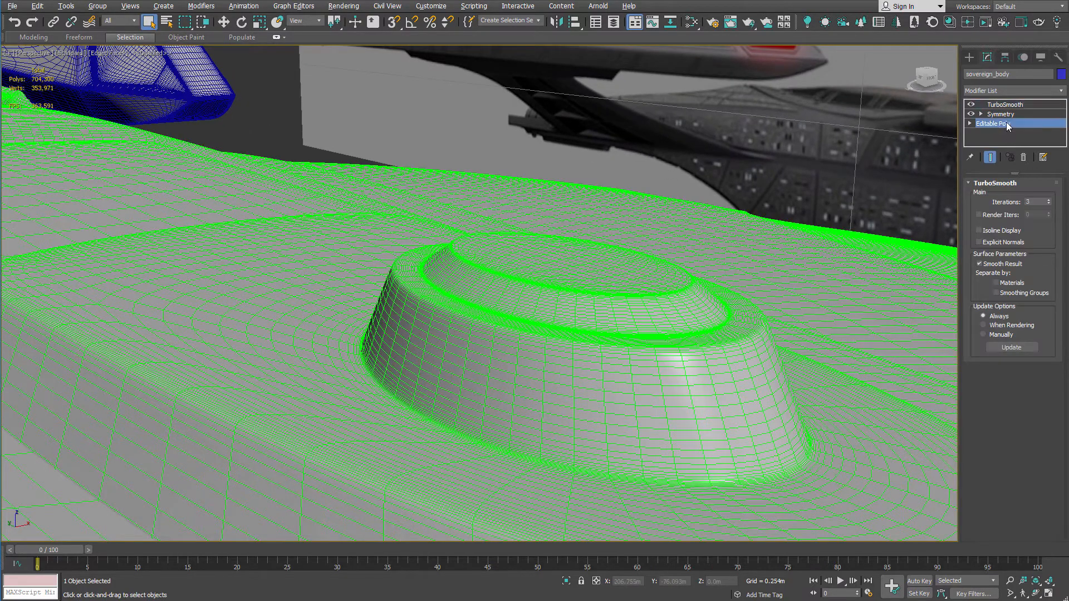
{"action": "left_click", "coordinate": [1038, 104]}
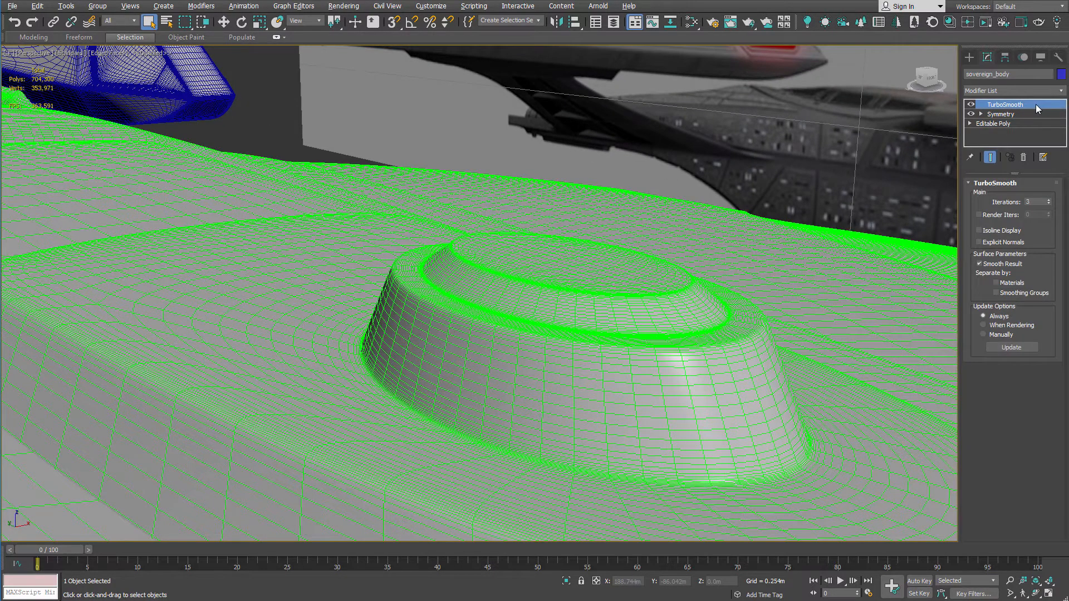
{"action": "key", "text": "F4"}
{"action": "scroll", "coordinate": [663, 253], "scroll_direction": "down", "scroll_amount": 7}
{"action": "middle_click_drag", "start_coordinate": [666, 251], "coordinate": [687, 175], "text": "alt"}
{"action": "scroll", "coordinate": [295, 384], "scroll_direction": "up", "scroll_amount": 6}
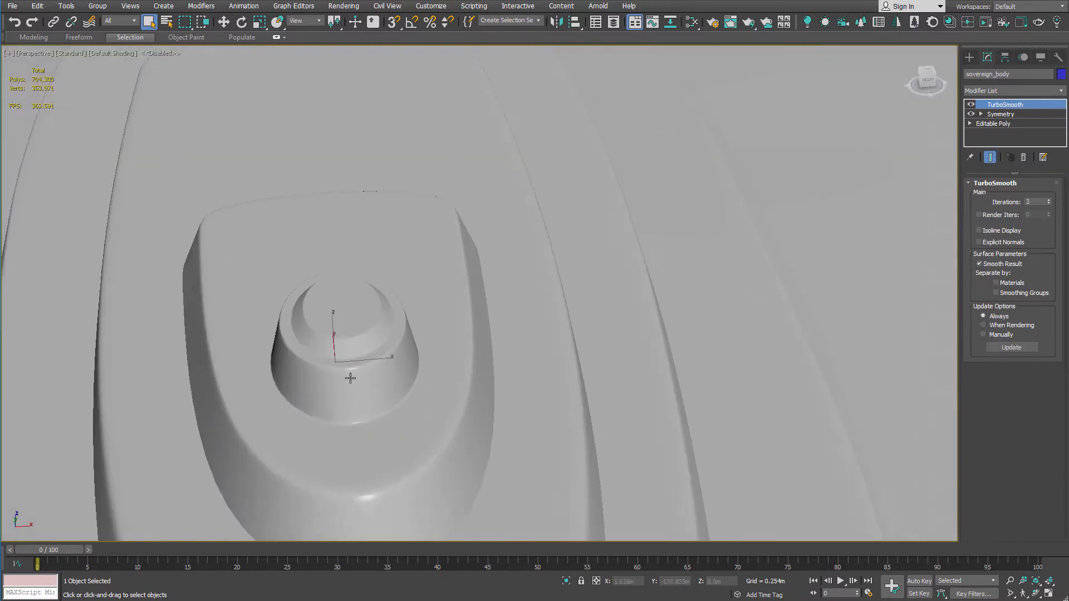
{"action": "scroll", "coordinate": [348, 377], "scroll_direction": "down", "scroll_amount": 4}
{"action": "middle_click_drag", "start_coordinate": [351, 377], "coordinate": [410, 301], "text": "alt"}
{"action": "scroll", "coordinate": [460, 273], "scroll_direction": "up", "scroll_amount": 6}
{"action": "scroll", "coordinate": [467, 270], "scroll_direction": "down", "scroll_amount": 6}
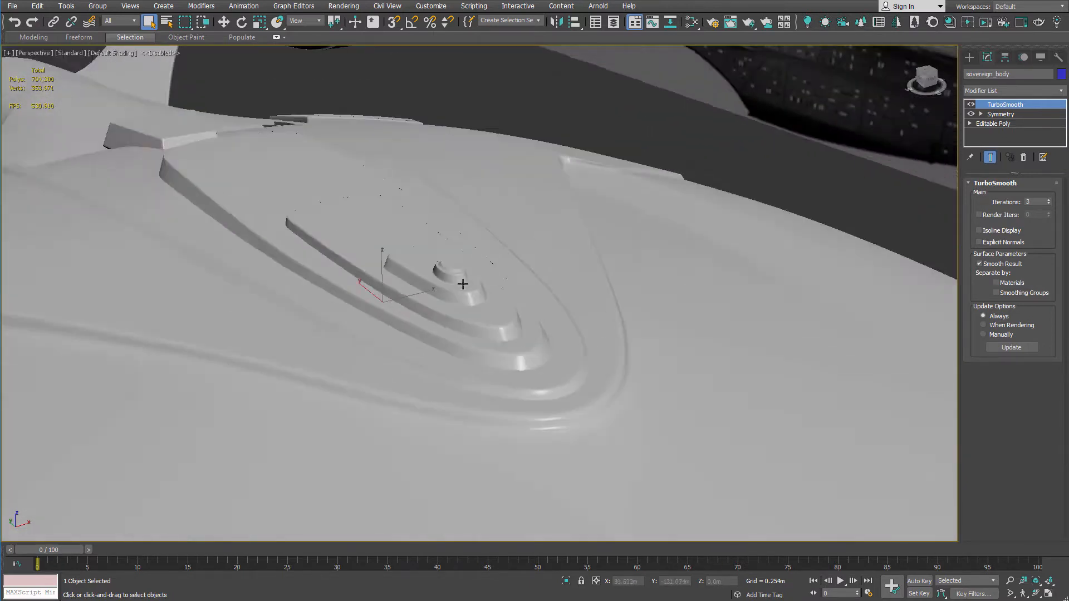
{"action": "mouse_move", "coordinate": [469, 271]}
{"action": "middle_mouse_down", "text": "alt"}
{"action": "mouse_move", "coordinate": [441, 291]}
{"action": "mouse_move", "coordinate": [478, 275]}
{"action": "middle_mouse_up", "text": "alt"}
{"action": "scroll", "coordinate": [411, 289], "scroll_direction": "down", "scroll_amount": 4}
{"action": "scroll", "coordinate": [626, 189], "scroll_direction": "up", "scroll_amount": 6}
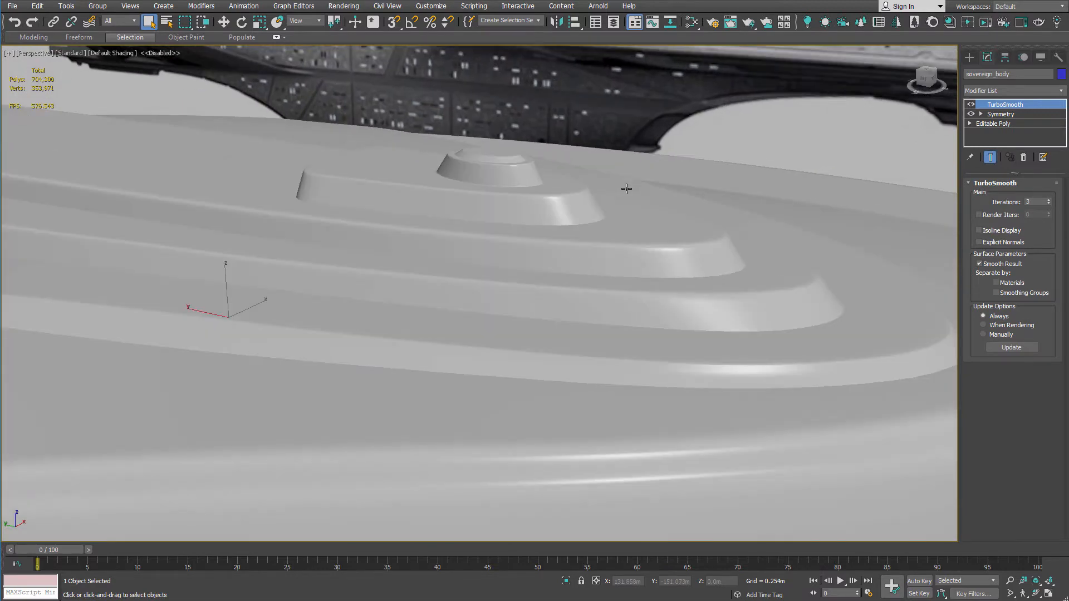
- Return to the Editable Poly edges with edged faces and remove the inner support loop on top of the tier directly beneath the dome
{"action": "left_click", "coordinate": [927, 69]}
{"action": "left_click", "coordinate": [1013, 123]}
{"action": "scroll", "coordinate": [663, 300], "scroll_direction": "up", "scroll_amount": 3}
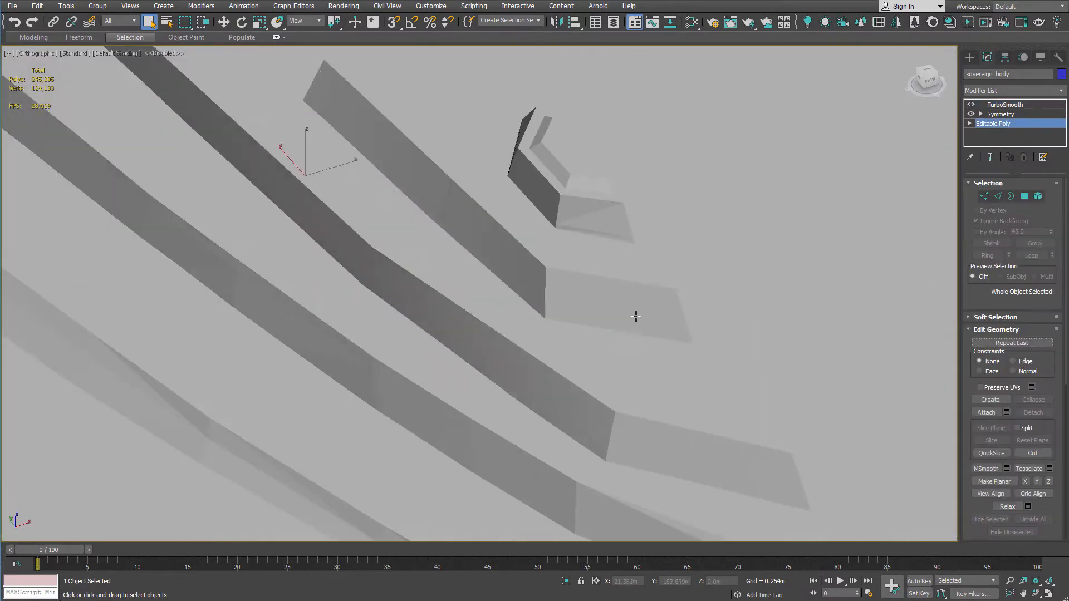
{"action": "key", "text": "F4"}
{"action": "scroll", "coordinate": [593, 299], "scroll_direction": "up", "scroll_amount": 3}
{"action": "key", "text": "2"}
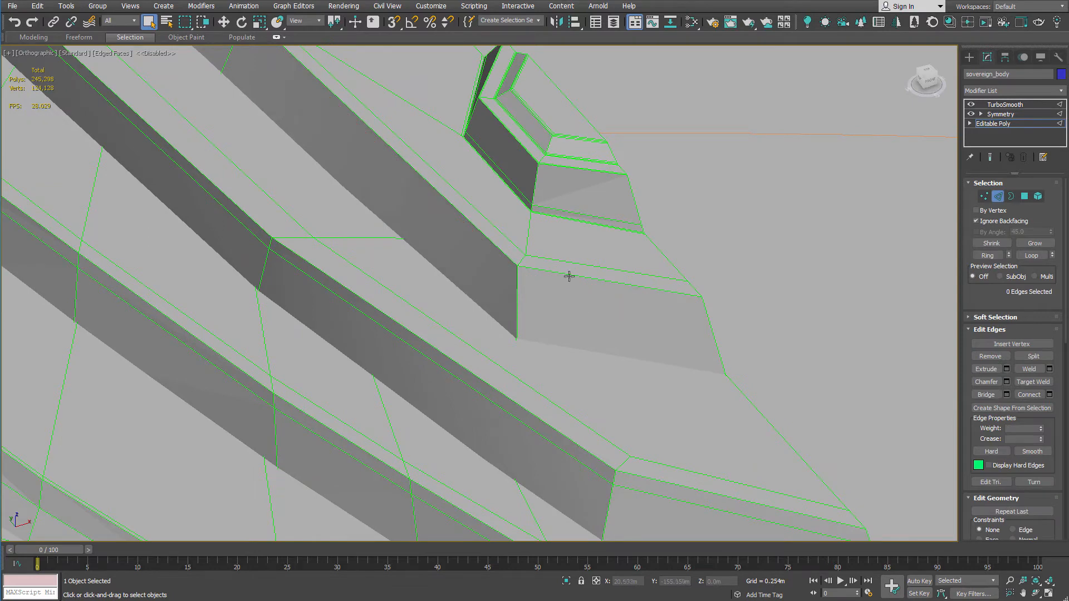
{"action": "middle_click_drag", "start_coordinate": [568, 274], "coordinate": [560, 378]}
{"action": "double_click", "coordinate": [600, 402]}
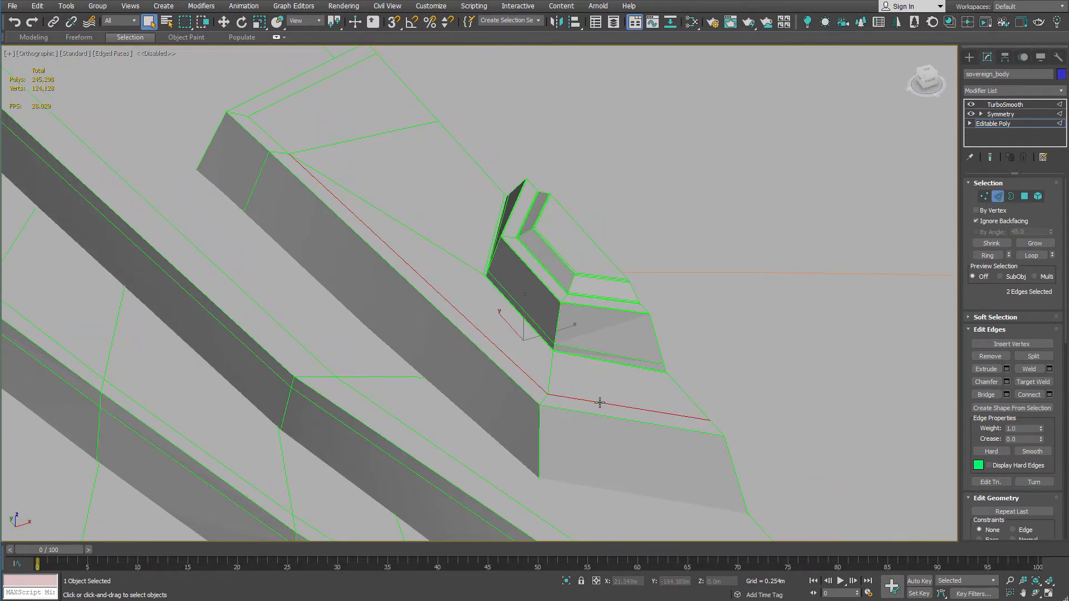
{"action": "left_click", "coordinate": [269, 136], "text": "ctrl"}
{"action": "left_click", "coordinate": [270, 107], "text": "ctrl"}
{"action": "left_click", "coordinate": [240, 114], "text": "ctrl"}
{"action": "key", "text": "ctrl+BackSpace"}
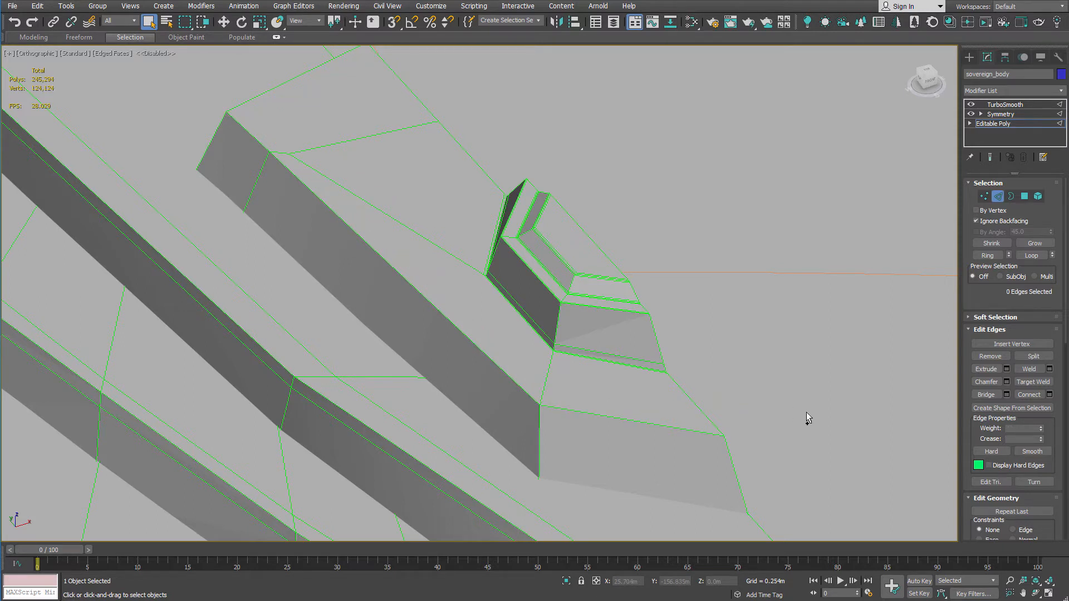
- Target-weld the stray vertex left on top of the tier beneath the dome to the neighbouring outline vertex
{"action": "key", "text": "1"}
{"action": "right_click", "coordinate": [286, 149]}
{"action": "left_click", "coordinate": [262, 224]}
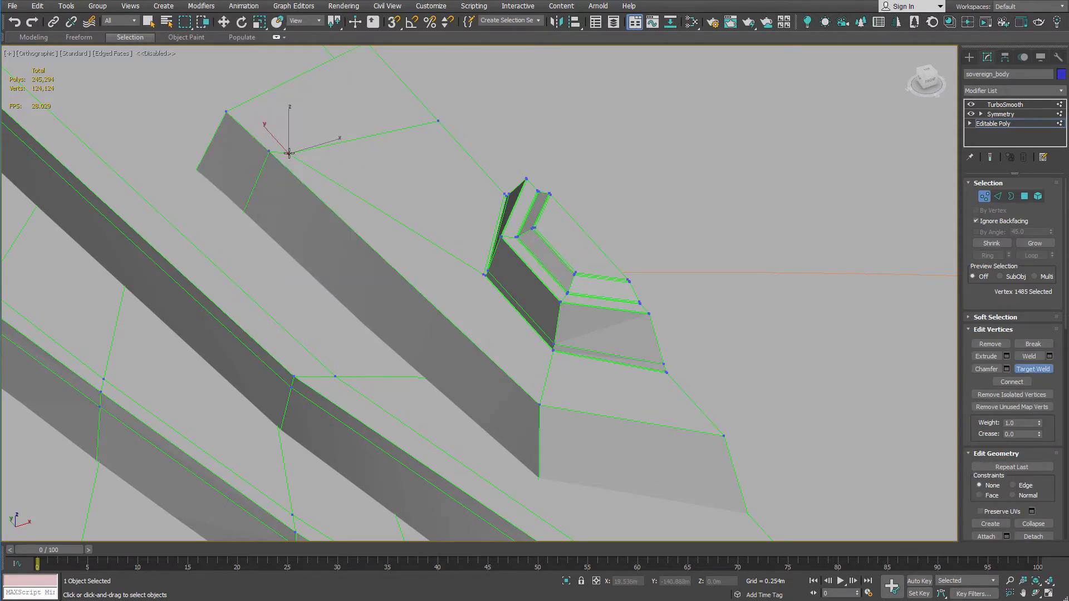
{"action": "left_click", "coordinate": [284, 154]}
{"action": "left_click", "coordinate": [269, 151]}
{"action": "right_click", "coordinate": [344, 166]}
- Connect the edge ring around that tier's sloped walls with 1 segment, pinch 0, slid slightly towards the base
{"action": "left_click", "coordinate": [722, 438]}
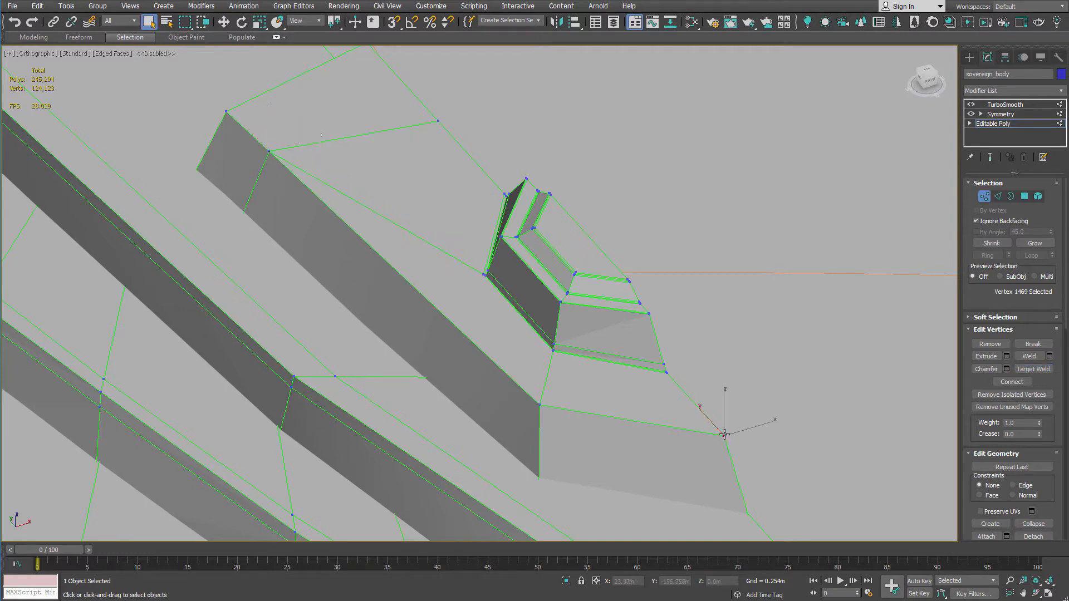
{"action": "key", "text": "w"}
{"action": "middle_click_drag", "start_coordinate": [633, 383], "coordinate": [509, 322], "text": "alt"}
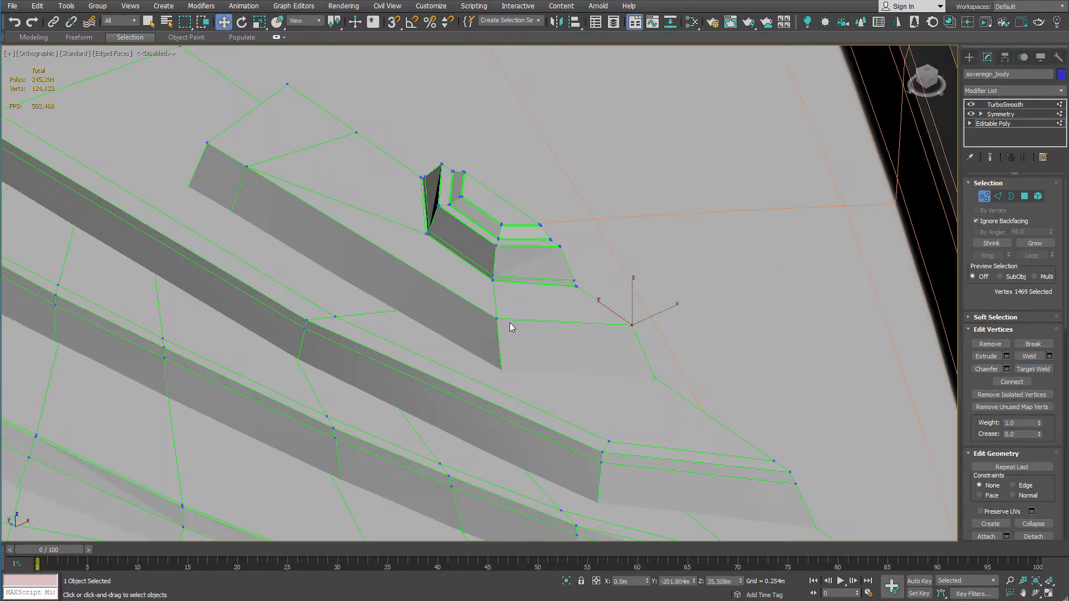
{"action": "key", "text": "2"}
{"action": "left_click", "coordinate": [500, 343]}
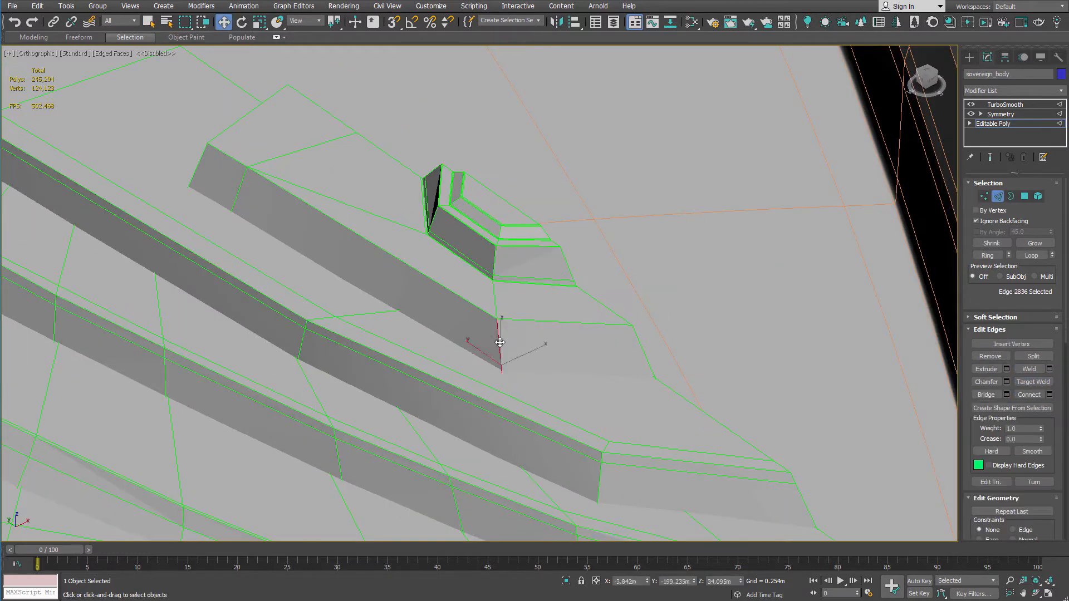
{"action": "left_click", "coordinate": [237, 192], "text": "shift"}
{"action": "right_click", "coordinate": [529, 335]}
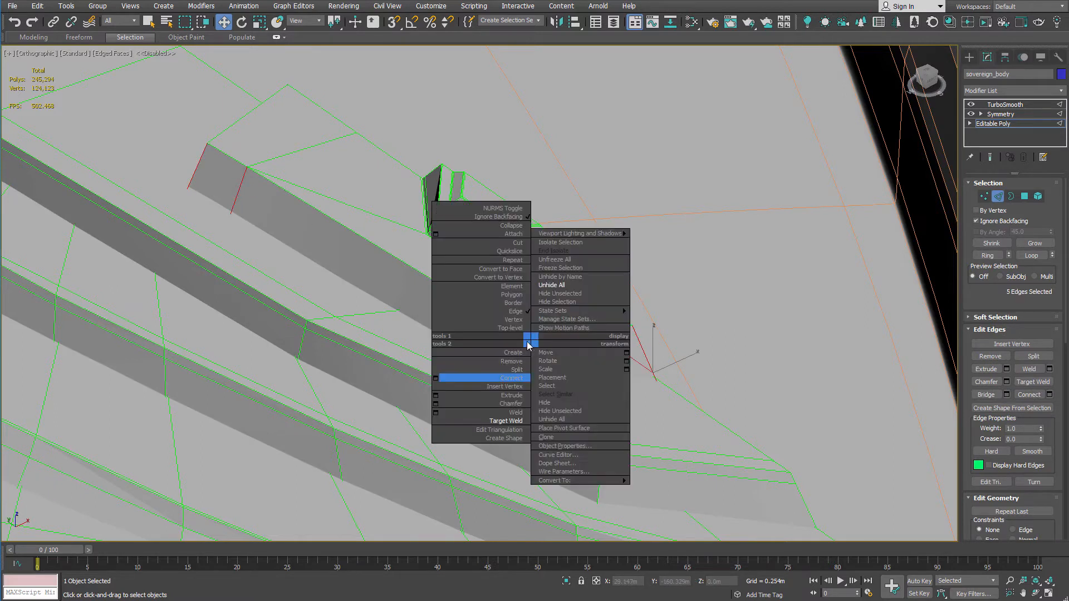
{"action": "left_click", "coordinate": [434, 381]}
{"action": "right_click", "coordinate": [488, 301]}
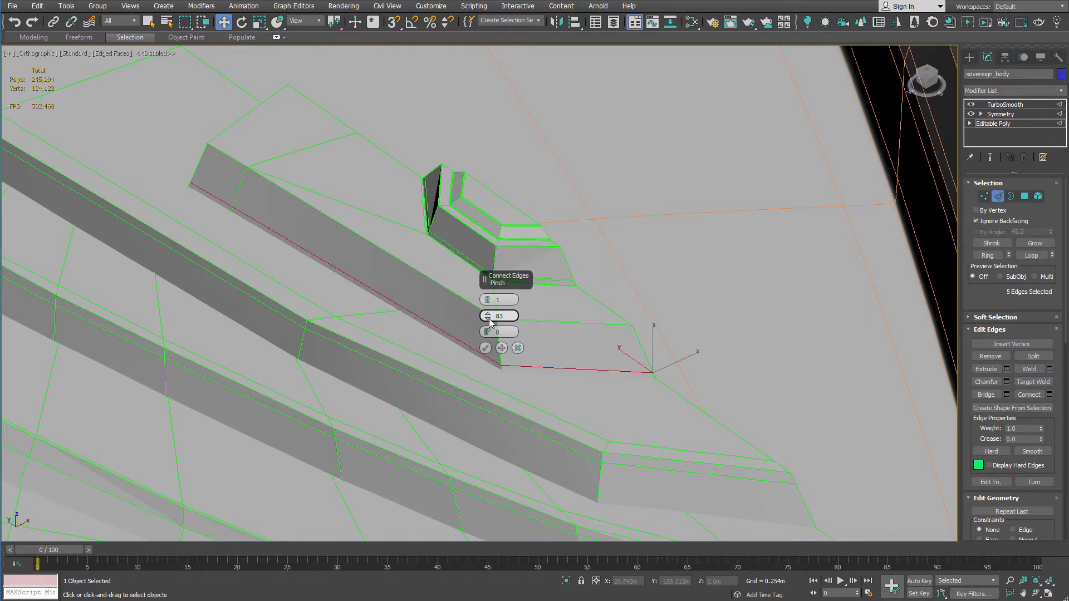
{"action": "right_click", "coordinate": [488, 319]}
{"action": "left_click_drag", "start_coordinate": [488, 331], "coordinate": [490, 366]}
{"action": "left_click", "coordinate": [485, 350]}
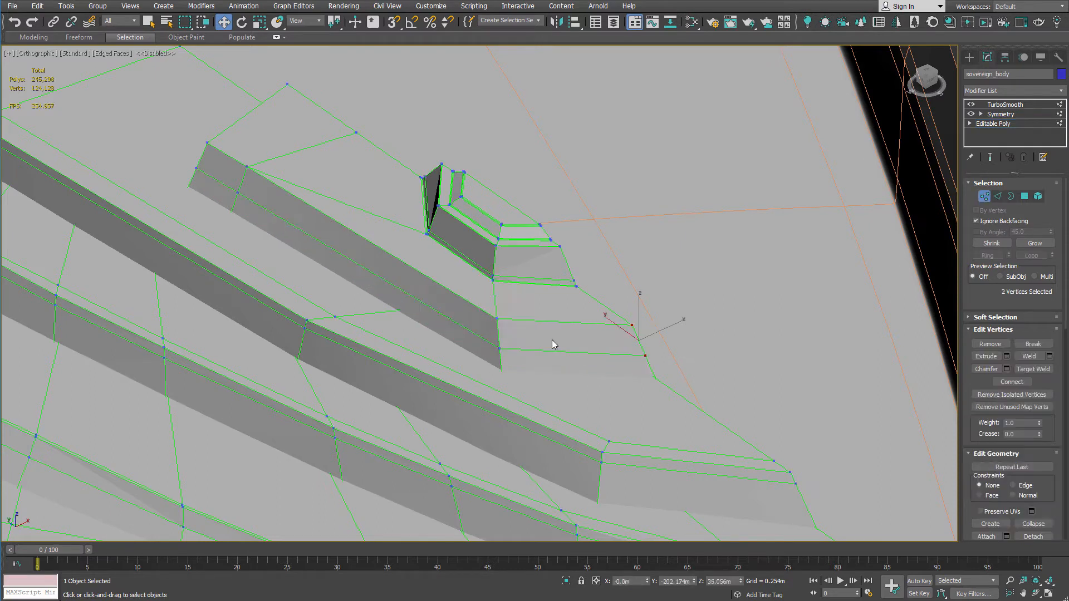
- Pull the tier's upper front centreline and corner vertices back close to the base of the dome
{"action": "left_click", "coordinate": [632, 324]}
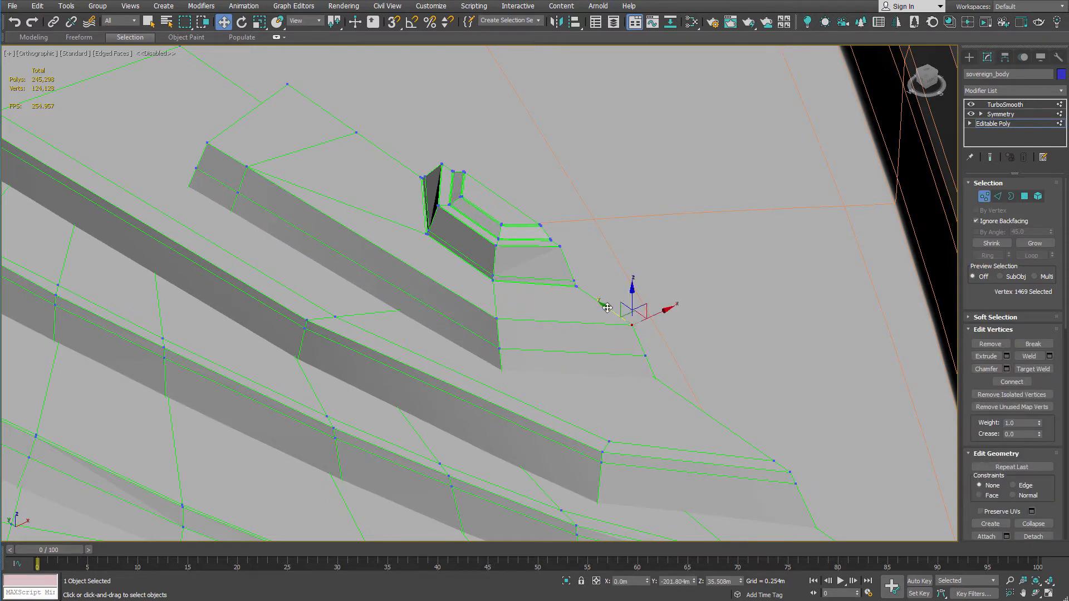
{"action": "mouse_move", "coordinate": [606, 308]}
{"action": "left_mouse_down"}
{"action": "mouse_move", "coordinate": [468, 299]}
{"action": "mouse_move", "coordinate": [505, 294]}
{"action": "mouse_move", "coordinate": [507, 280]}
{"action": "left_mouse_up"}
{"action": "middle_click_drag", "start_coordinate": [507, 278], "coordinate": [607, 293], "text": "alt"}
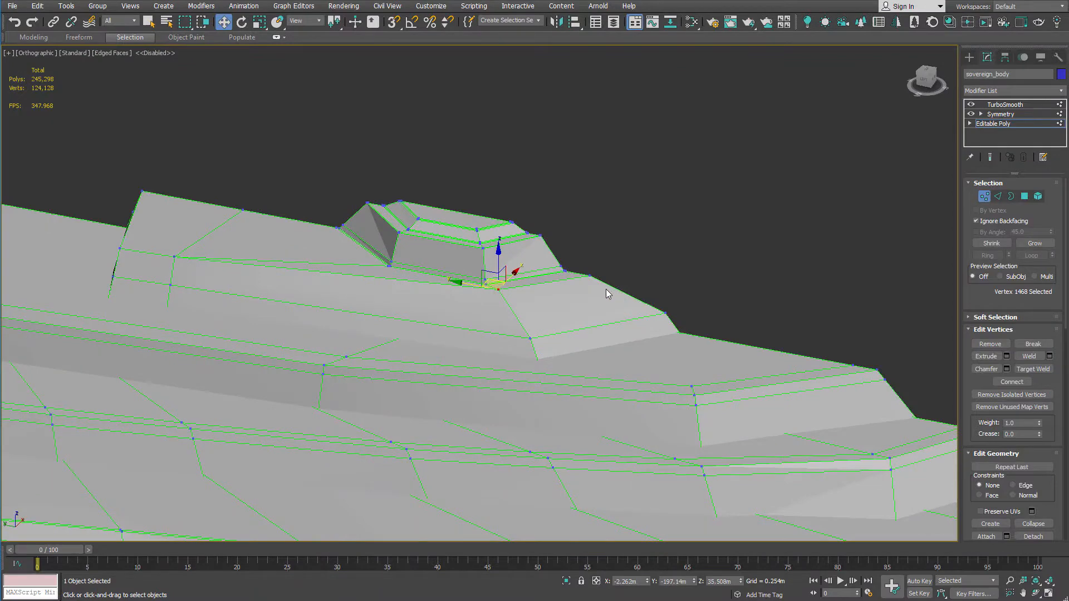
- Raise the new edge loop on the tier's walls by about 0.23 m and check its profile from the left
{"action": "key", "text": "2"}
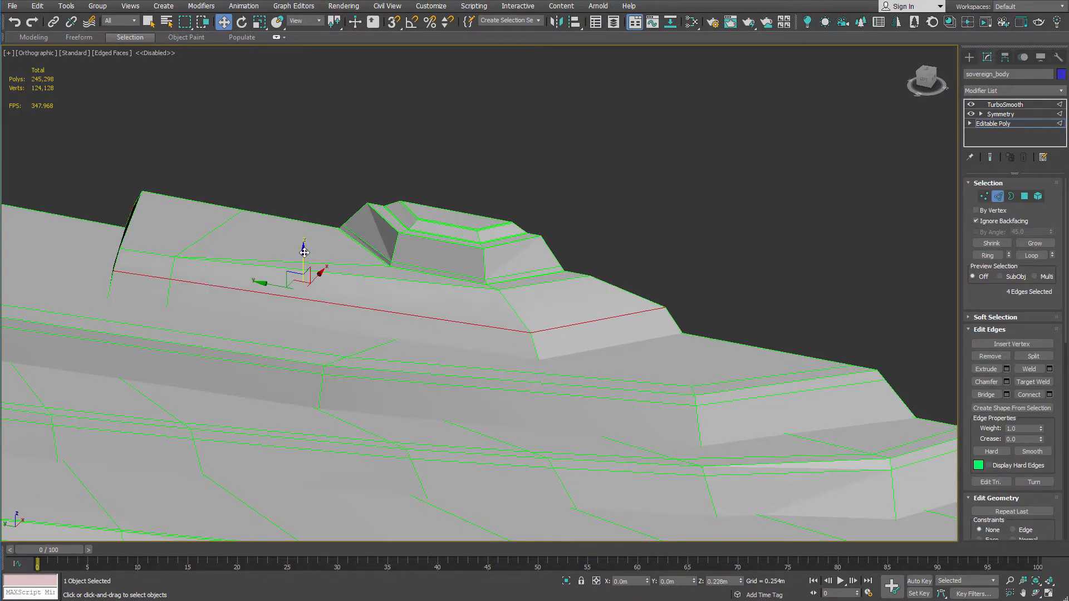
{"action": "key", "text": "l"}
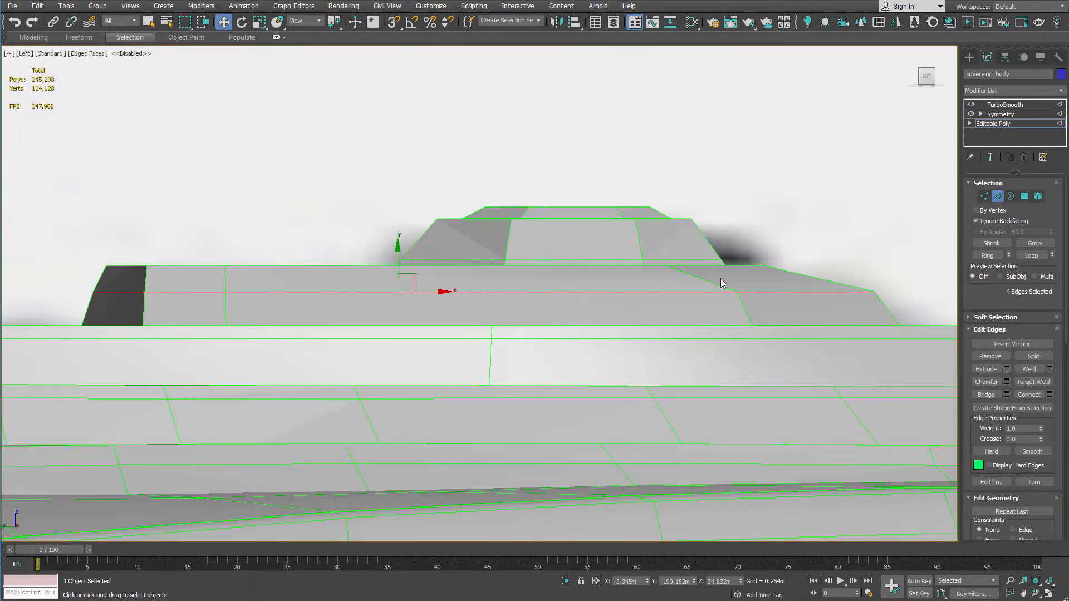
{"action": "middle_click_drag", "start_coordinate": [720, 278], "coordinate": [584, 327]}
{"action": "scroll", "coordinate": [672, 276], "scroll_direction": "up", "scroll_amount": 3}
{"action": "scroll", "coordinate": [672, 277], "scroll_direction": "down", "scroll_amount": 6}
{"action": "scroll", "coordinate": [578, 331], "scroll_direction": "up", "scroll_amount": 3}
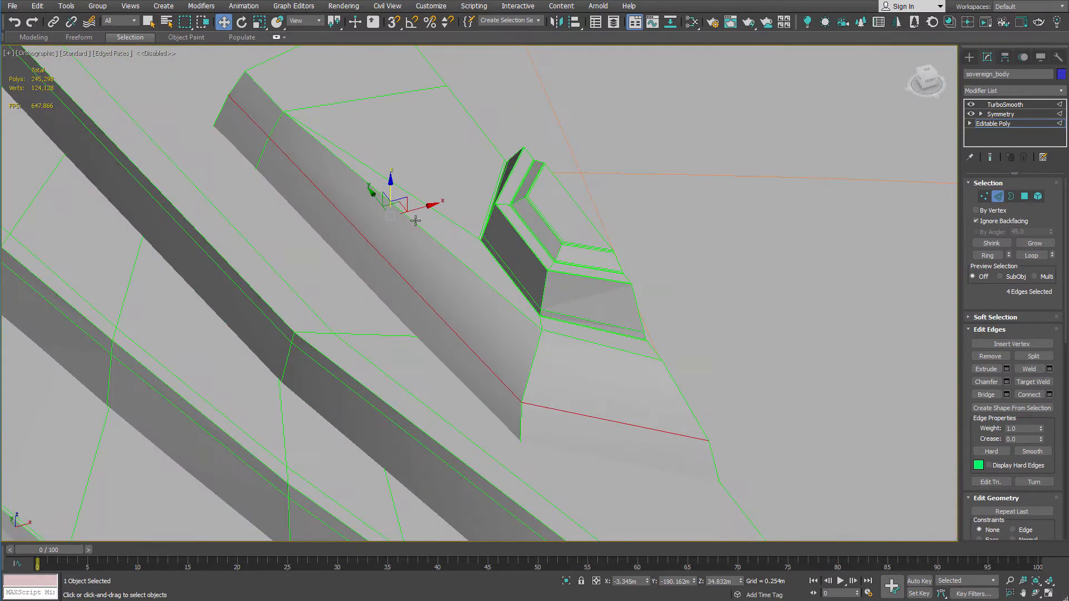
- Cut a support edge line just inside the tier's top outline, from the rear centreline end to the front one
{"action": "middle_click_drag", "start_coordinate": [415, 220], "coordinate": [459, 340]}
{"action": "scroll", "coordinate": [336, 186], "scroll_direction": "up", "scroll_amount": 3}
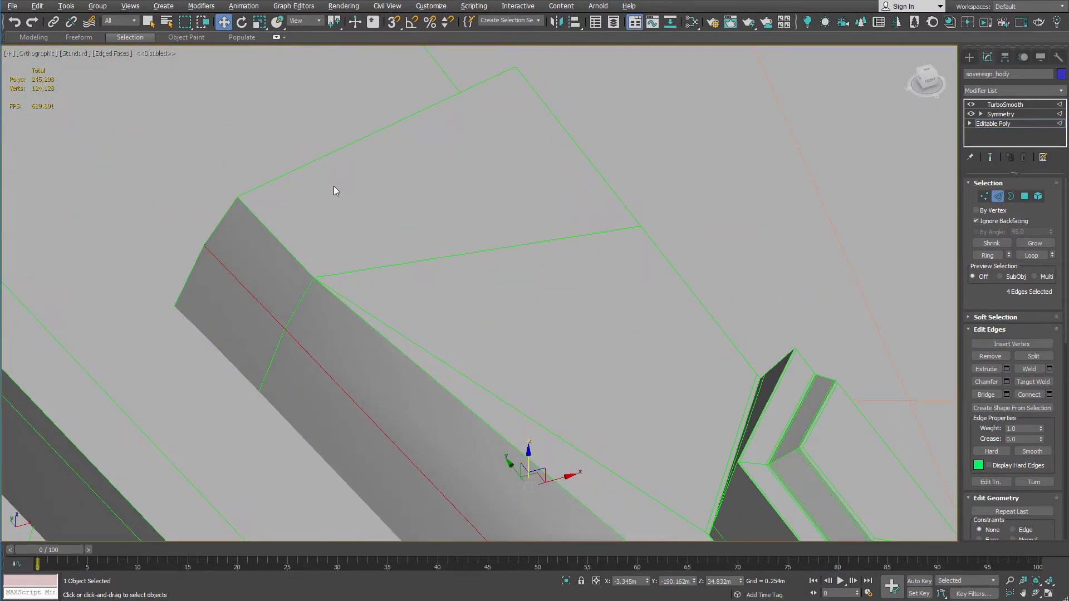
{"action": "scroll", "coordinate": [353, 284], "scroll_direction": "up", "scroll_amount": 3}
{"action": "scroll", "coordinate": [355, 284], "scroll_direction": "down", "scroll_amount": 4}
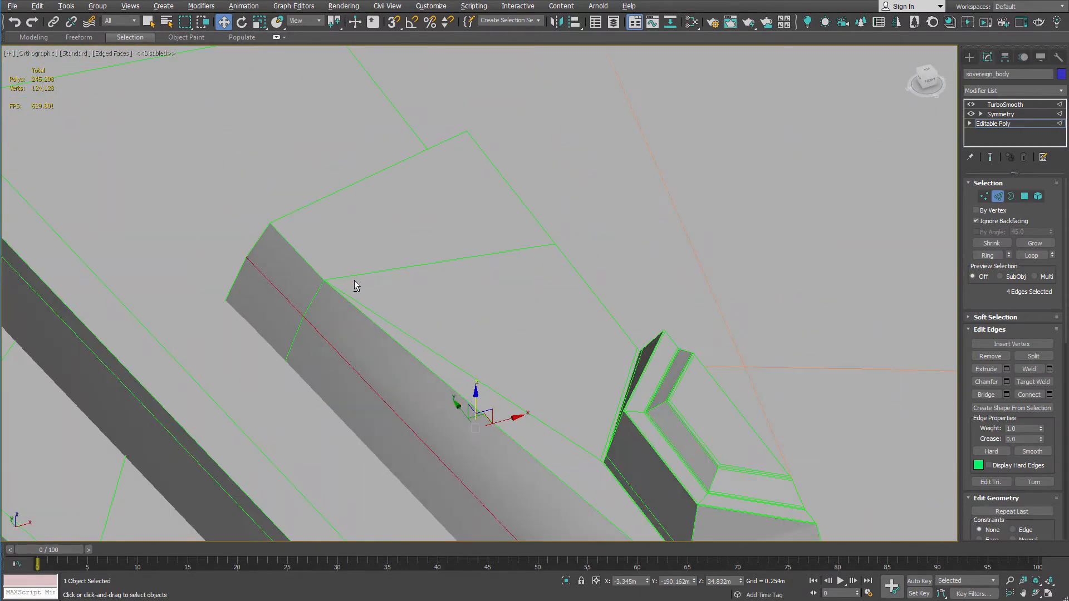
{"action": "key", "text": "q"}
{"action": "left_click", "coordinate": [473, 138]}
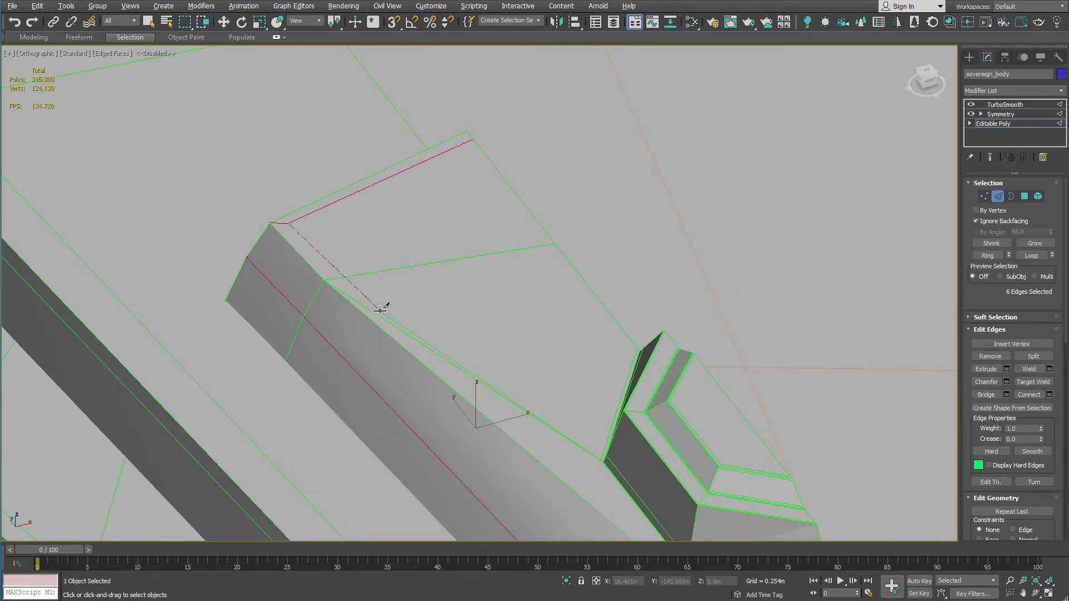
{"action": "middle_click_drag", "start_coordinate": [382, 312], "coordinate": [259, 156]}
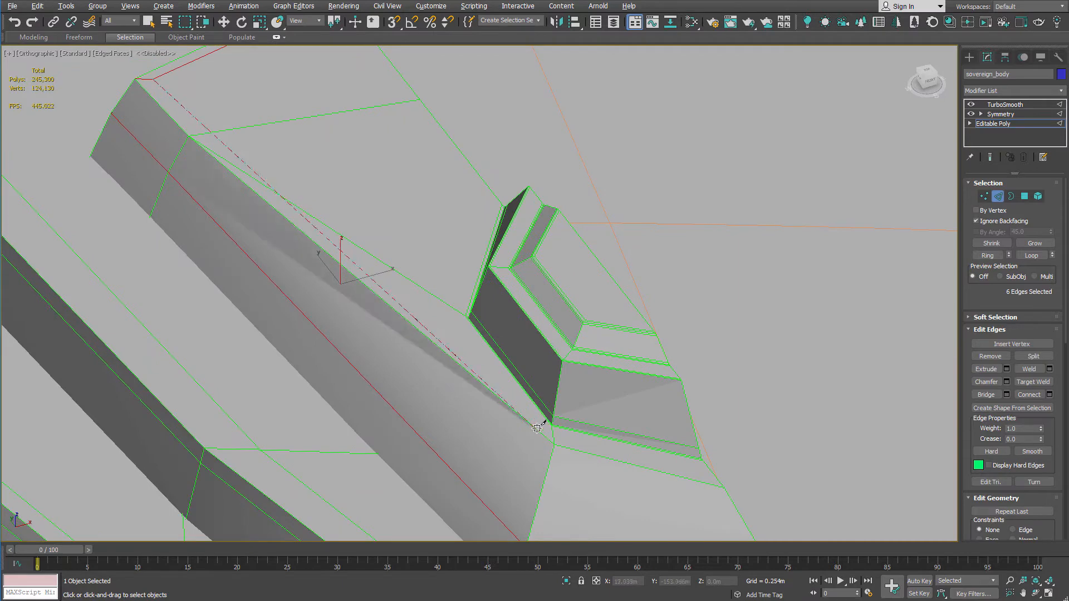
{"action": "left_click", "coordinate": [260, 182]}
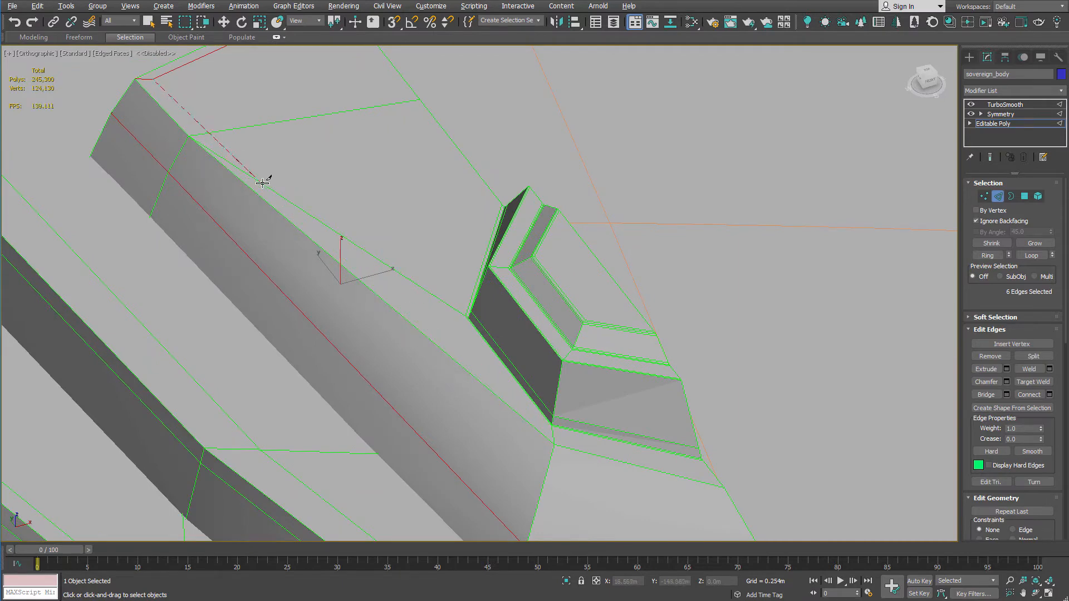
{"action": "left_click", "coordinate": [552, 436]}
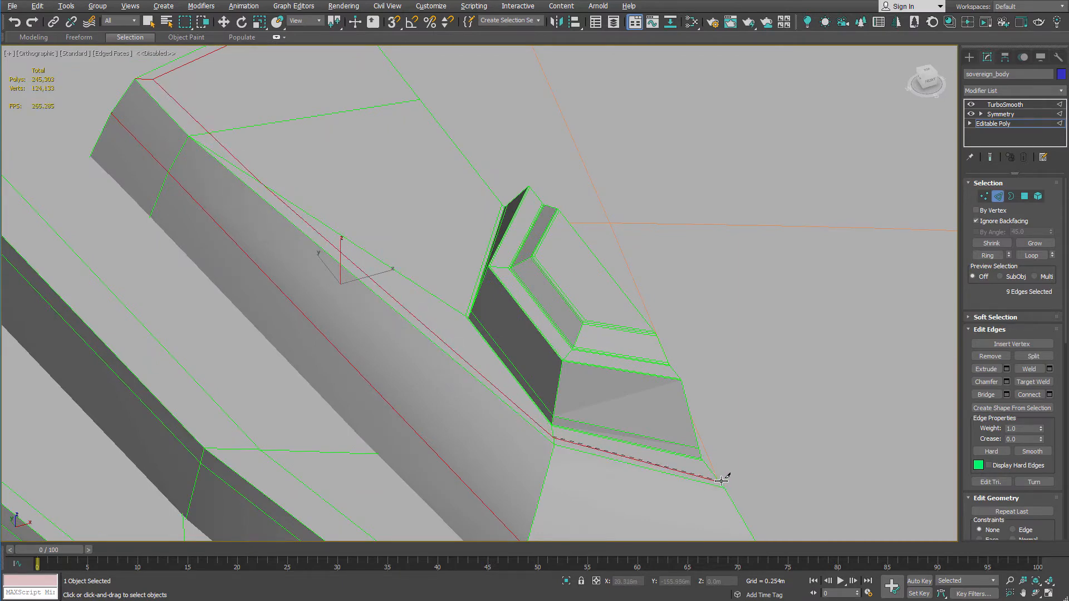
{"action": "scroll", "coordinate": [200, 121], "scroll_direction": "up", "scroll_amount": 4}
{"action": "middle_click_drag", "start_coordinate": [200, 122], "coordinate": [287, 232]}
{"action": "right_click", "coordinate": [291, 248]}
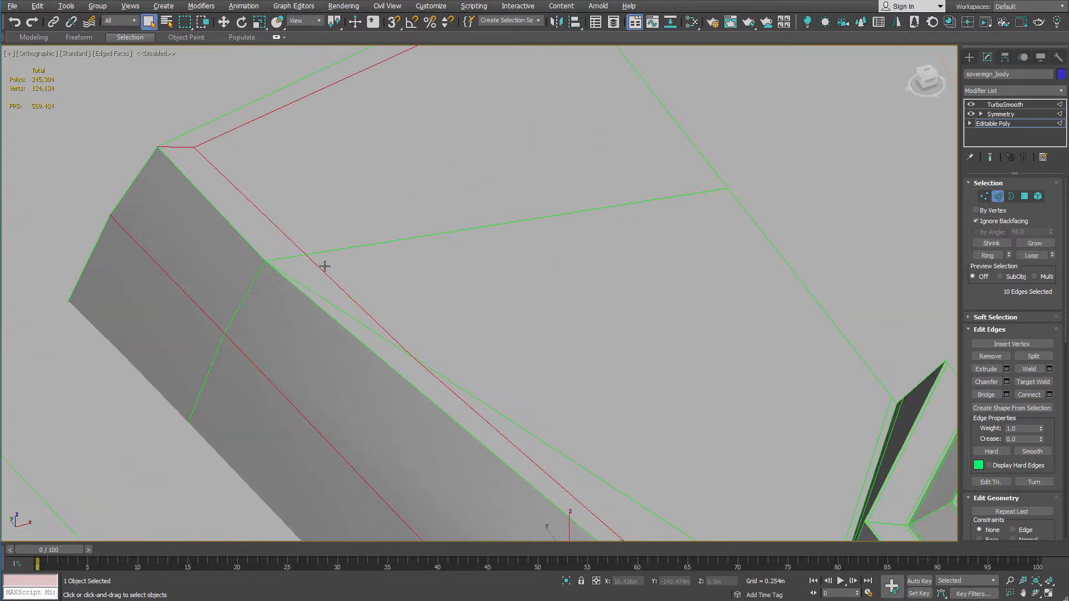
- Target-weld the extra vertex on the new support line to the vertex where the line meets the rear cross edge
{"action": "key", "text": "1"}
{"action": "left_click", "coordinate": [411, 356]}
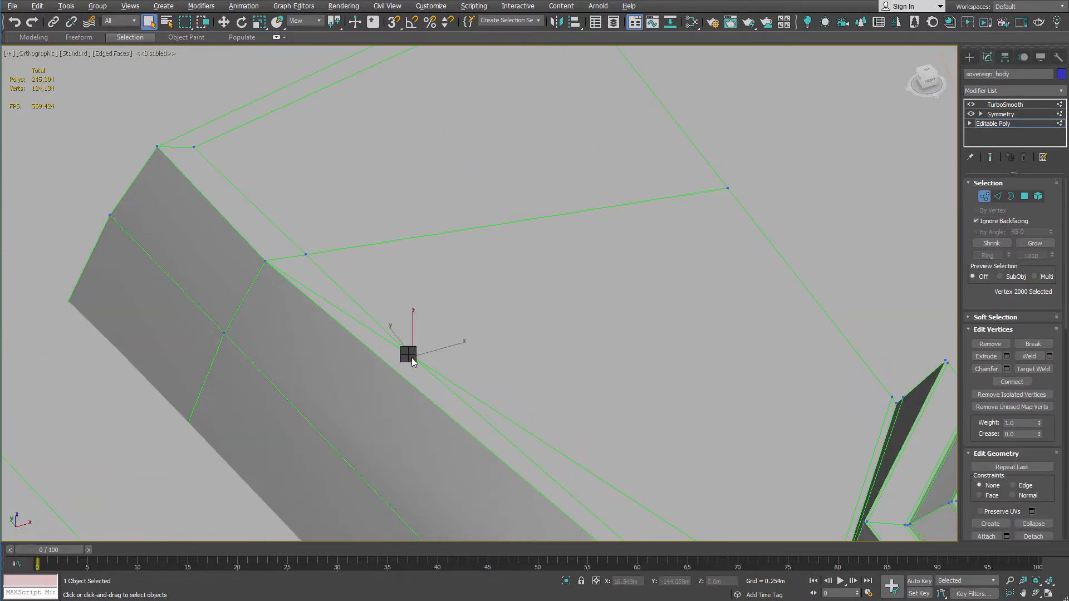
{"action": "right_click", "coordinate": [412, 356]}
{"action": "left_click", "coordinate": [367, 426]}
{"action": "left_click", "coordinate": [305, 254]}
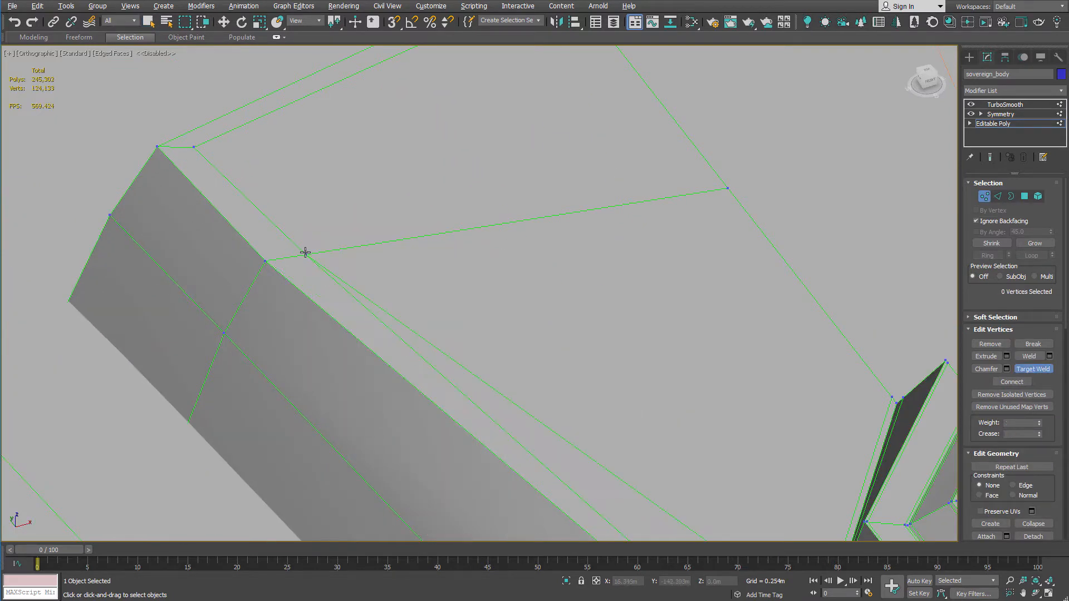
{"action": "right_click", "coordinate": [303, 251]}
- Move the support line's rear side, rear corner and rear centreline vertices closer to the tier's outline
{"action": "middle_click_drag", "start_coordinate": [304, 250], "coordinate": [345, 252], "text": "alt"}
{"action": "key", "text": "1"}
{"action": "key", "text": "1"}
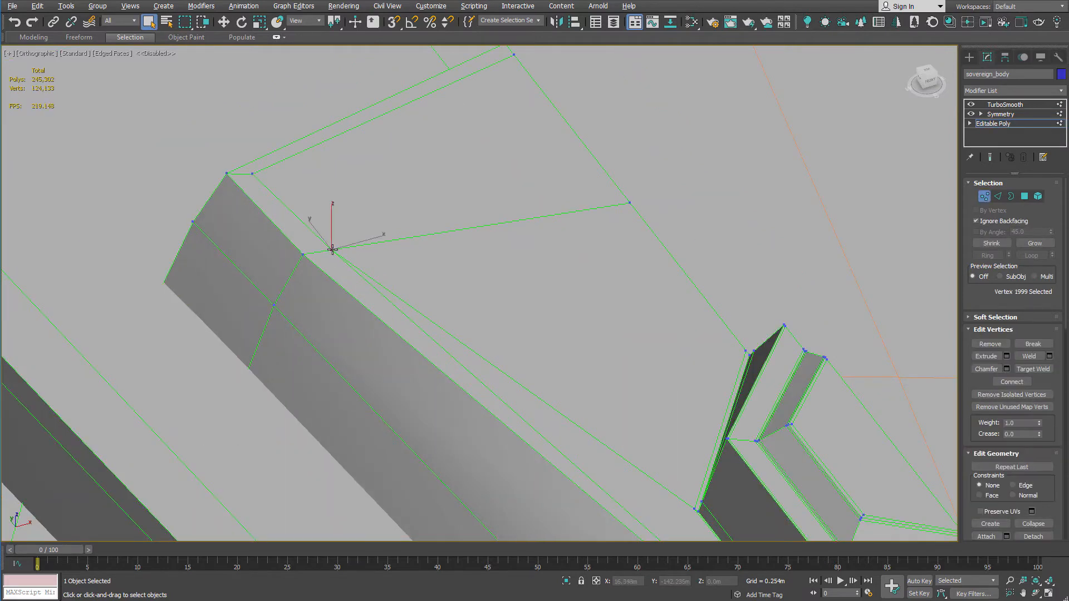
{"action": "key", "text": "w"}
{"action": "left_click_drag", "start_coordinate": [329, 243], "coordinate": [323, 241]}
{"action": "left_click", "coordinate": [252, 173]}
{"action": "left_click_drag", "start_coordinate": [265, 162], "coordinate": [251, 164]}
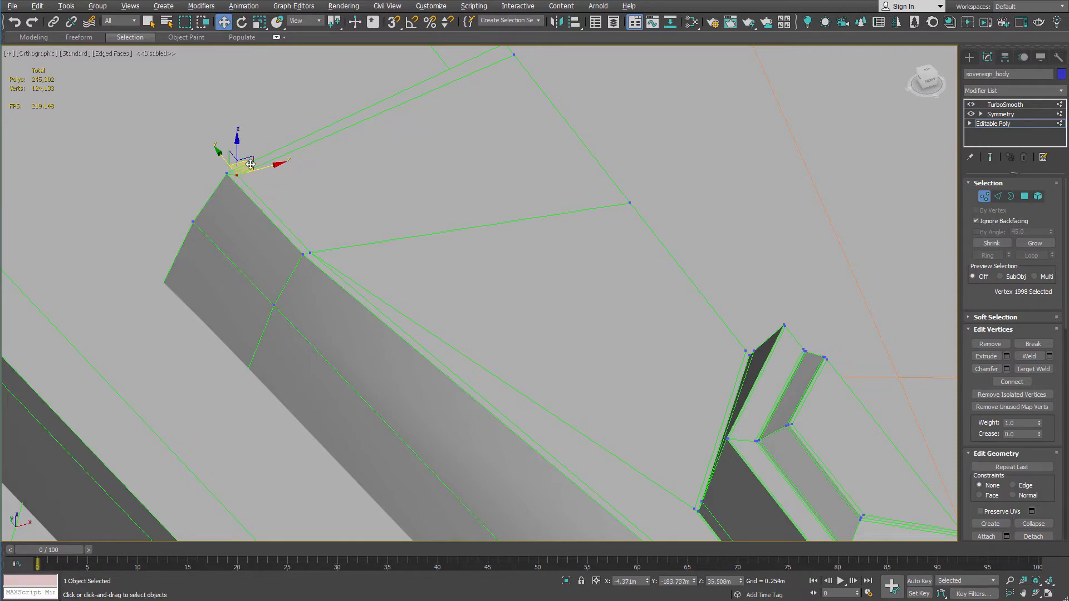
{"action": "left_click", "coordinate": [511, 55]}
{"action": "middle_click_drag", "start_coordinate": [501, 95], "coordinate": [496, 246]}
{"action": "left_click_drag", "start_coordinate": [494, 184], "coordinate": [490, 178]}
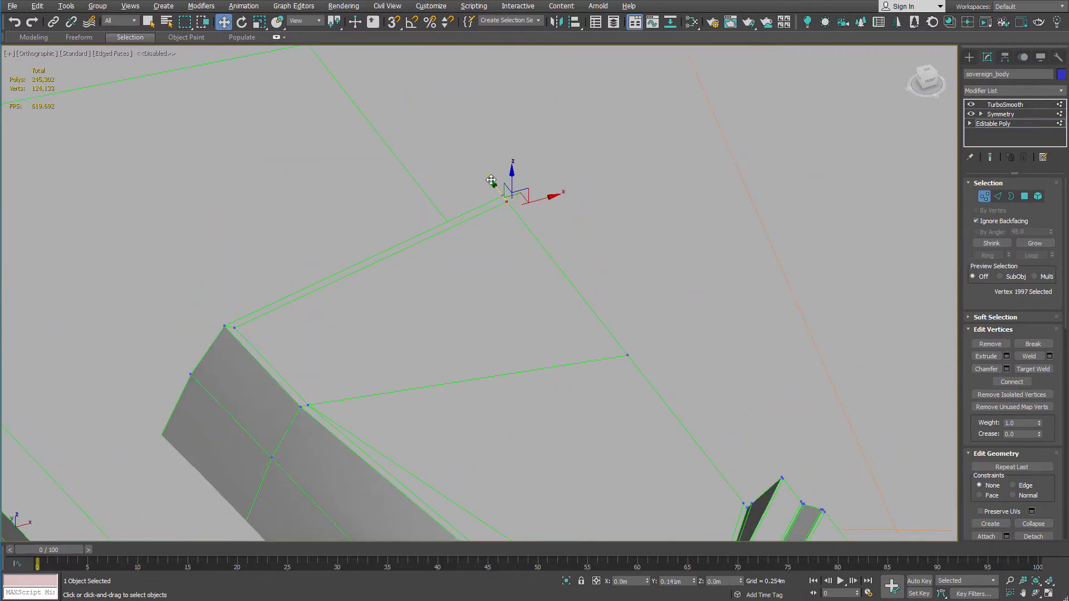
{"action": "scroll", "coordinate": [468, 339], "scroll_direction": "down", "scroll_amount": 3}
{"action": "middle_click_drag", "start_coordinate": [468, 340], "coordinate": [390, 183]}
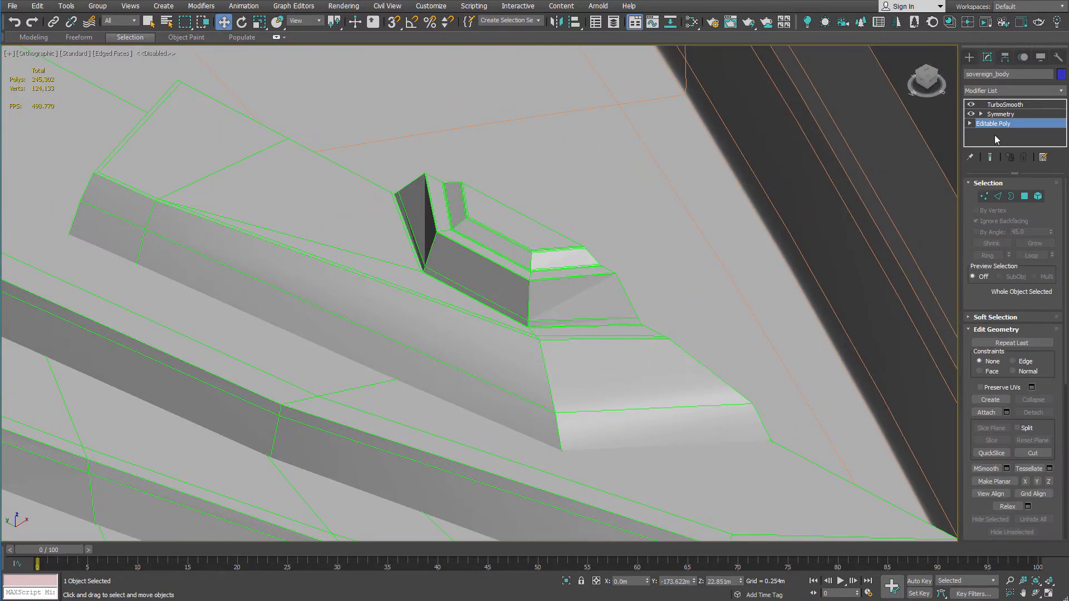
- Show the TurboSmooth result without edges and examine the rounded tier beneath the dome
{"action": "left_click", "coordinate": [1020, 104]}
{"action": "key", "text": "F4"}
{"action": "scroll", "coordinate": [645, 222], "scroll_direction": "down", "scroll_amount": 4}
{"action": "middle_click_drag", "start_coordinate": [644, 226], "coordinate": [535, 251], "text": "alt"}
{"action": "scroll", "coordinate": [534, 251], "scroll_direction": "down", "scroll_amount": 3}
{"action": "scroll", "coordinate": [289, 307], "scroll_direction": "up", "scroll_amount": 5}
{"action": "middle_click_drag", "start_coordinate": [289, 307], "coordinate": [258, 263], "text": "alt"}
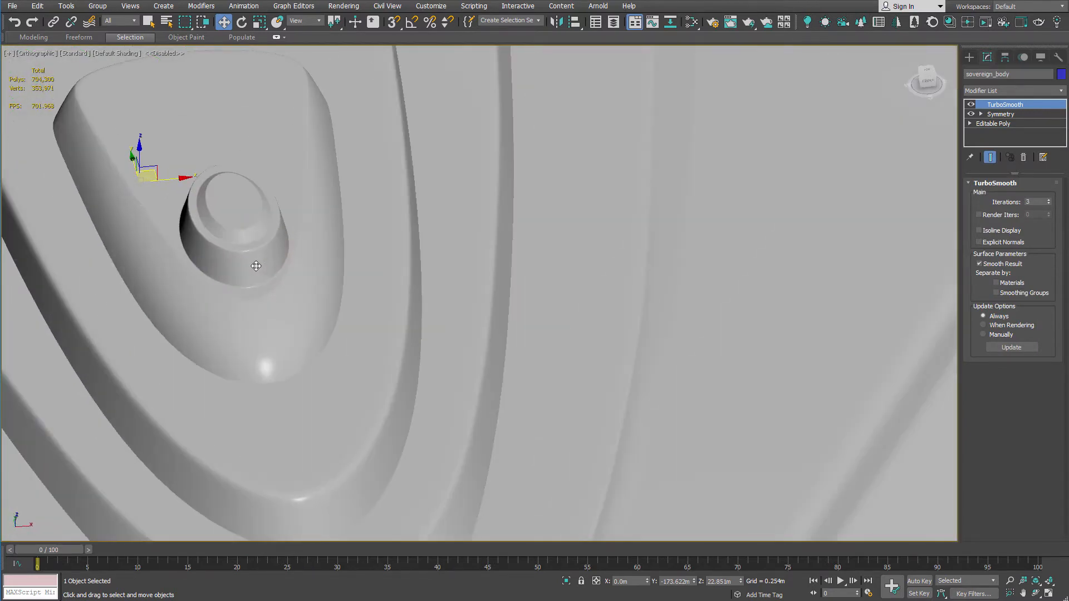
- Move the two vertices at the tier's upper front corner about 0.54 m outward along X with the smoothed end result displayed
{"action": "left_click", "coordinate": [995, 125]}
{"action": "middle_click_drag", "start_coordinate": [189, 264], "coordinate": [218, 275]}
{"action": "key", "text": "F4"}
{"action": "scroll", "coordinate": [217, 275], "scroll_direction": "up", "scroll_amount": 4}
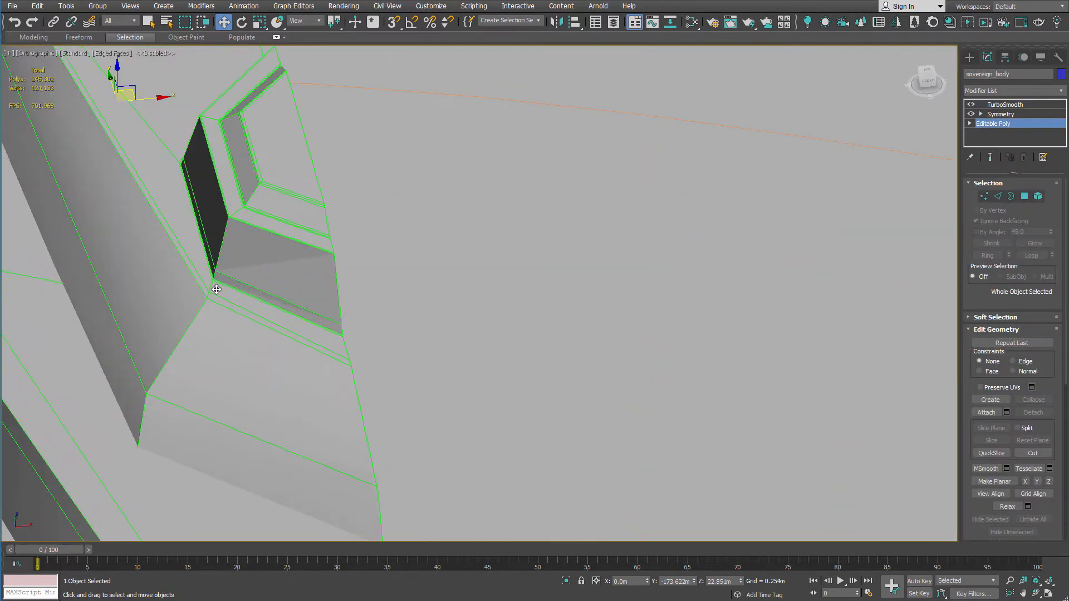
{"action": "key", "text": "1"}
{"action": "left_click_drag", "start_coordinate": [194, 289], "coordinate": [222, 312]}
{"action": "key", "text": "F4"}
{"action": "left_click", "coordinate": [990, 157]}
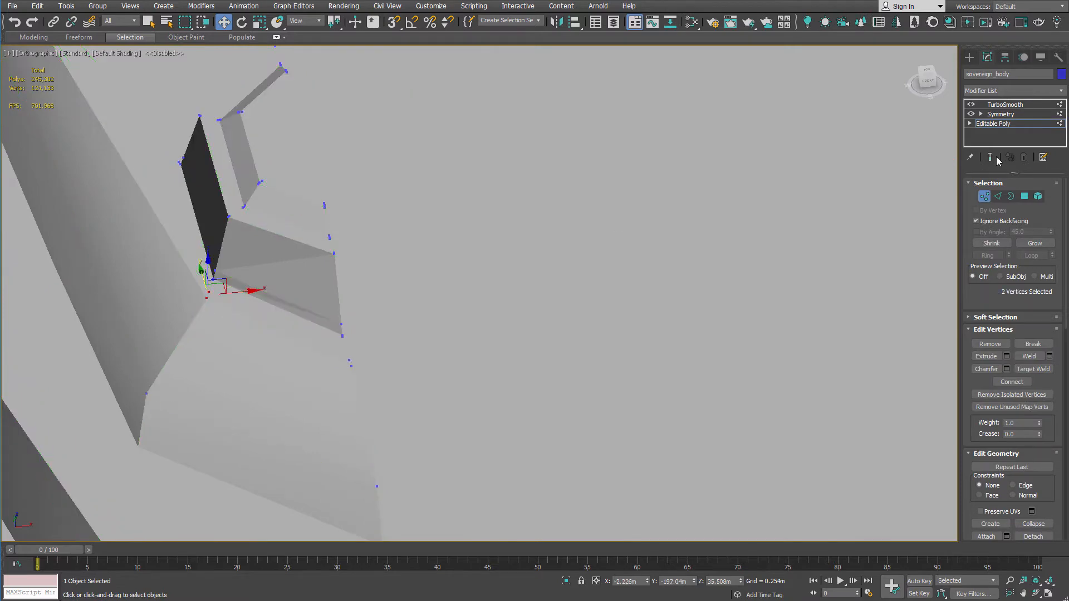
{"action": "middle_click_drag", "start_coordinate": [250, 215], "coordinate": [223, 285], "text": "alt"}
{"action": "left_click_drag", "start_coordinate": [219, 285], "coordinate": [191, 285]}
{"action": "scroll", "coordinate": [312, 248], "scroll_direction": "down", "scroll_amount": 3}
{"action": "middle_click_drag", "start_coordinate": [328, 246], "coordinate": [409, 211], "text": "alt"}
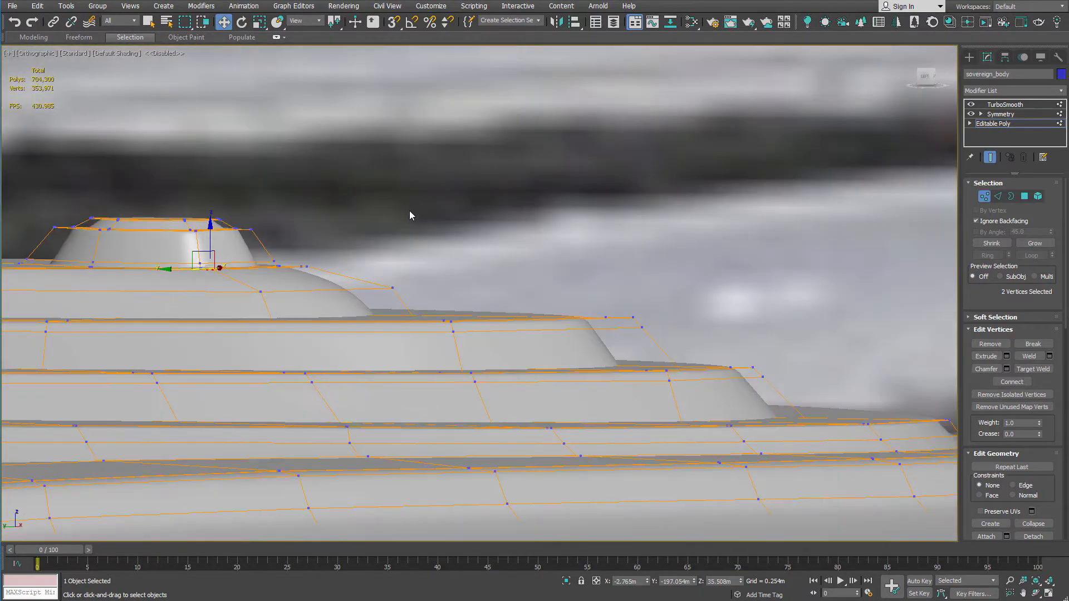
- Lower the dome's upper vertex rows in the left view to fit the background reference
{"action": "key", "text": "l"}
{"action": "scroll", "coordinate": [424, 220], "scroll_direction": "down", "scroll_amount": 10}
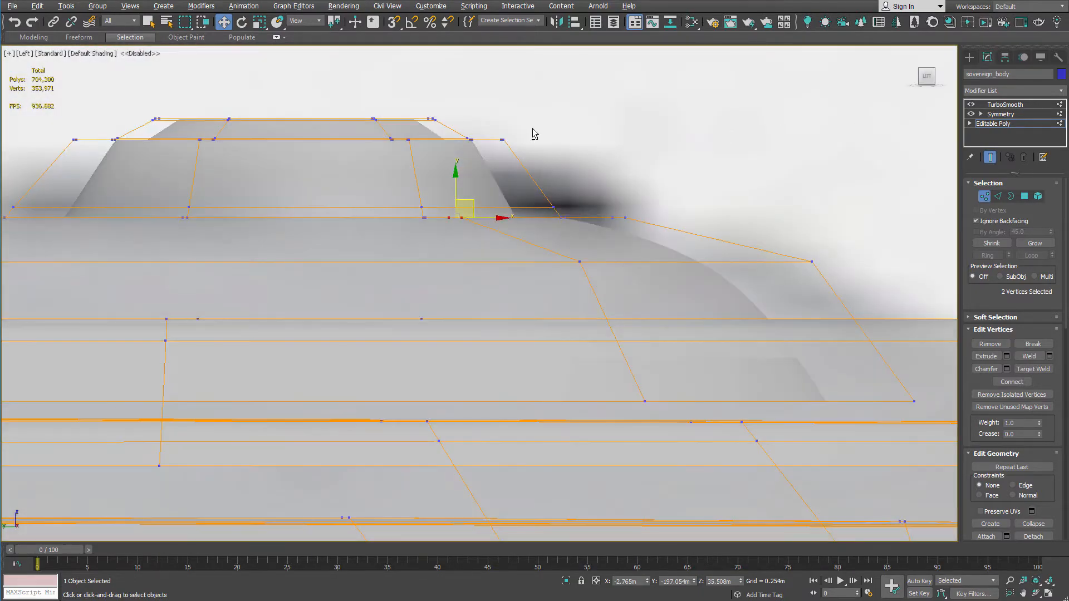
{"action": "middle_click_drag", "start_coordinate": [530, 129], "coordinate": [577, 161]}
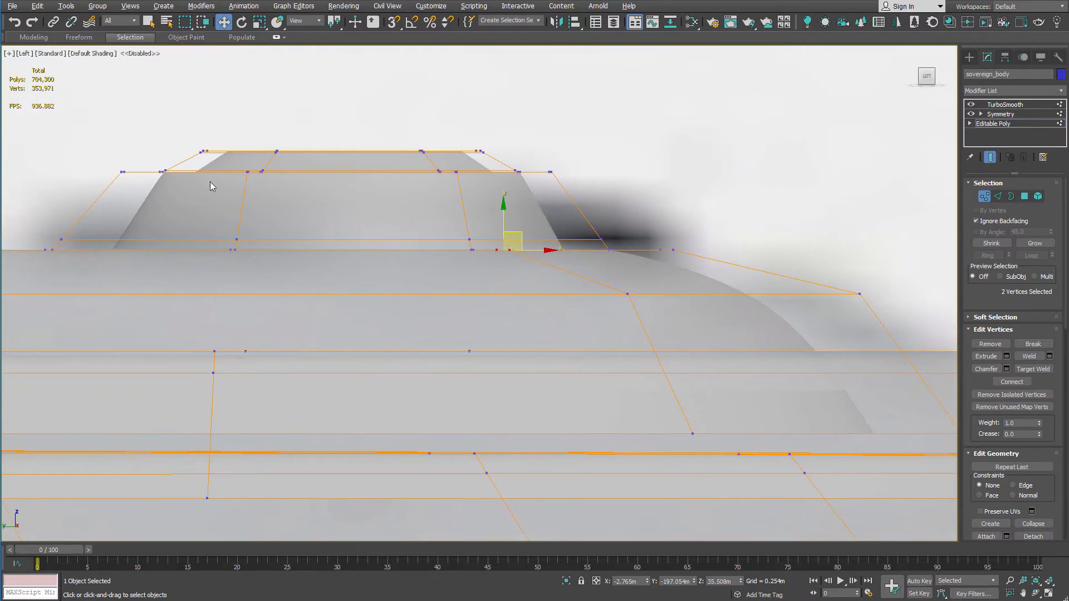
{"action": "left_click_drag", "start_coordinate": [647, 225], "coordinate": [648, 224]}
{"action": "left_click_drag", "start_coordinate": [345, 129], "coordinate": [346, 153]}
{"action": "middle_click_drag", "start_coordinate": [327, 155], "coordinate": [525, 182]}
{"action": "scroll", "coordinate": [518, 181], "scroll_direction": "down", "scroll_amount": 3}
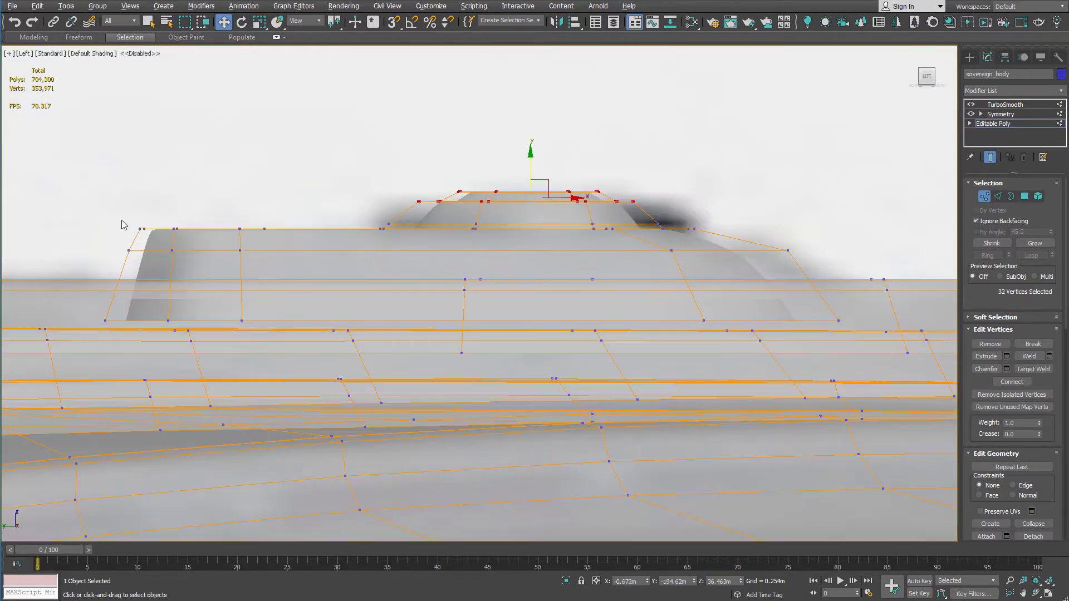
- Raise the tier's upper vertices with the dome base, and shift its front centreline wall vertices about 0.75 m forward
{"action": "left_click_drag", "start_coordinate": [741, 281], "coordinate": [741, 281]}
{"action": "left_click_drag", "start_coordinate": [442, 191], "coordinate": [440, 179]}
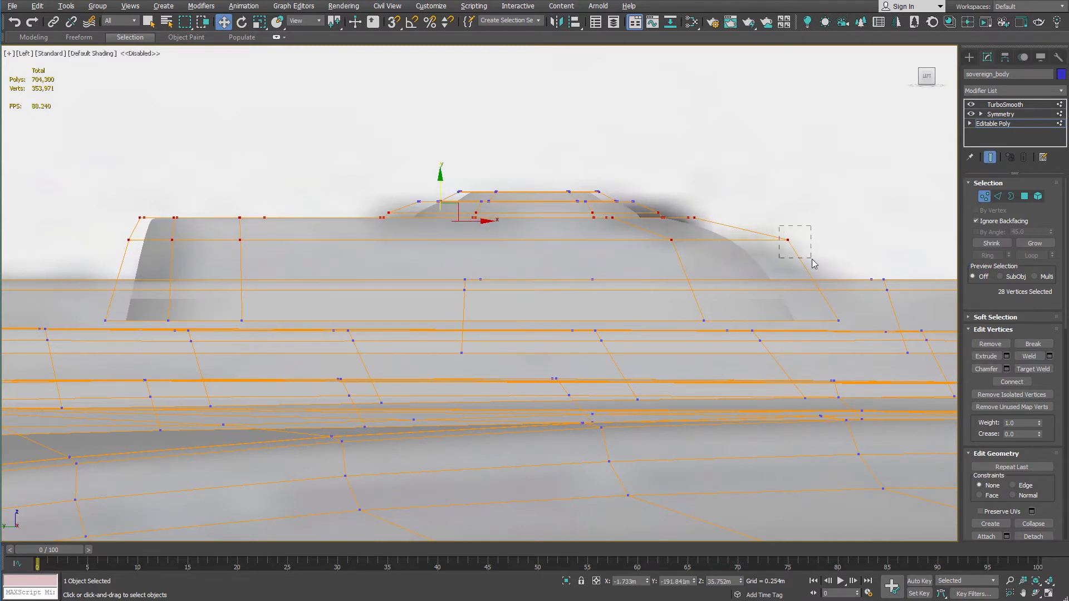
{"action": "left_click_drag", "start_coordinate": [811, 260], "coordinate": [812, 260]}
{"action": "left_click_drag", "start_coordinate": [829, 307], "coordinate": [856, 328], "text": "ctrl"}
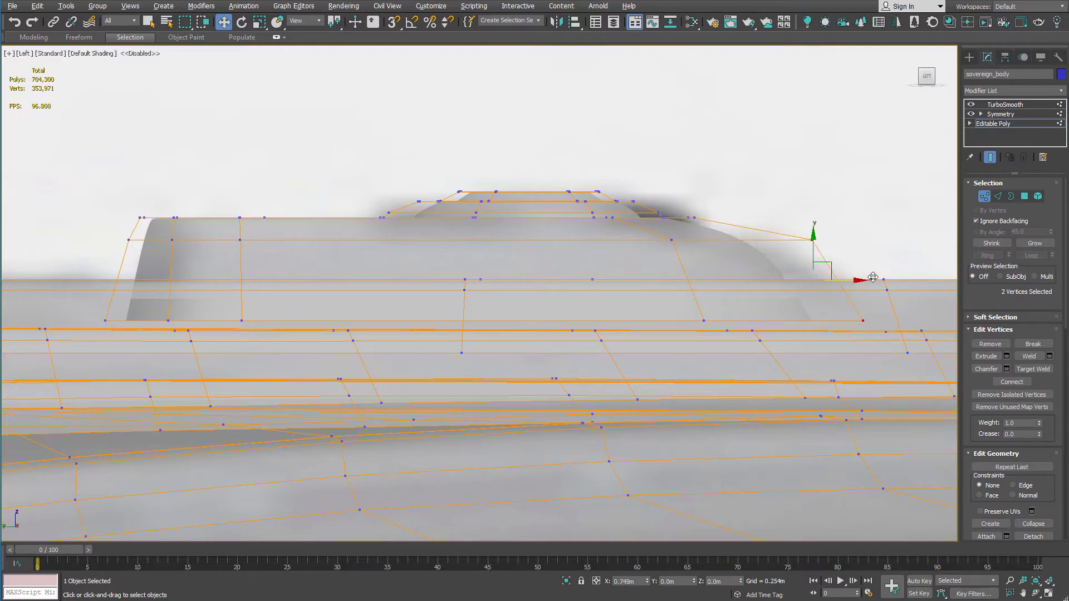
- Examine the smoothed bridge tower and the surrounding saucer in the perspective view
{"action": "mouse_move", "coordinate": [897, 267]}
{"action": "middle_mouse_down", "text": "alt"}
{"action": "mouse_move", "coordinate": [705, 273]}
{"action": "mouse_move", "coordinate": [735, 301]}
{"action": "mouse_move", "coordinate": [695, 261]}
{"action": "mouse_move", "coordinate": [746, 238]}
{"action": "mouse_move", "coordinate": [422, 339]}
{"action": "mouse_move", "coordinate": [365, 339]}
{"action": "mouse_move", "coordinate": [423, 324]}
{"action": "middle_mouse_up", "text": "alt"}
{"action": "key", "text": "1"}
{"action": "key", "text": "p"}
{"action": "scroll", "coordinate": [365, 339], "scroll_direction": "up", "scroll_amount": 5}
{"action": "scroll", "coordinate": [365, 339], "scroll_direction": "down", "scroll_amount": 5}
{"action": "scroll", "coordinate": [718, 223], "scroll_direction": "up", "scroll_amount": 4}
{"action": "middle_click_drag", "start_coordinate": [718, 223], "coordinate": [639, 207]}
{"action": "scroll", "coordinate": [746, 315], "scroll_direction": "down", "scroll_amount": 5}
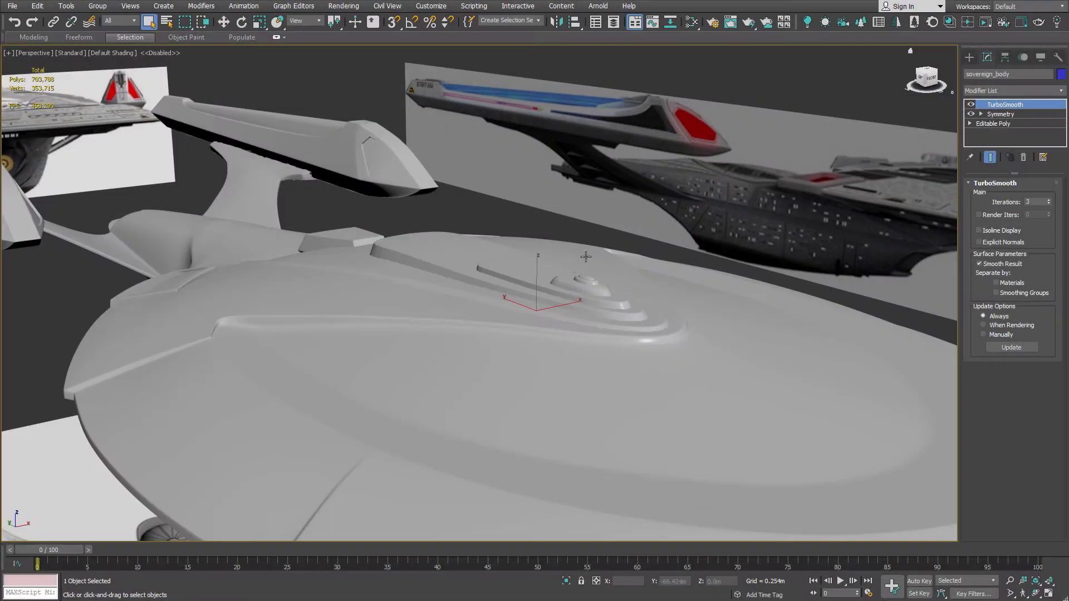
- Inspect the smoothed dome and stepped bridge tiers on the saucer from above, the side and low perspective angles
{"action": "middle_click_drag", "start_coordinate": [551, 254], "coordinate": [555, 291], "text": "alt"}
{"action": "scroll", "coordinate": [518, 271], "scroll_direction": "up", "scroll_amount": 6}
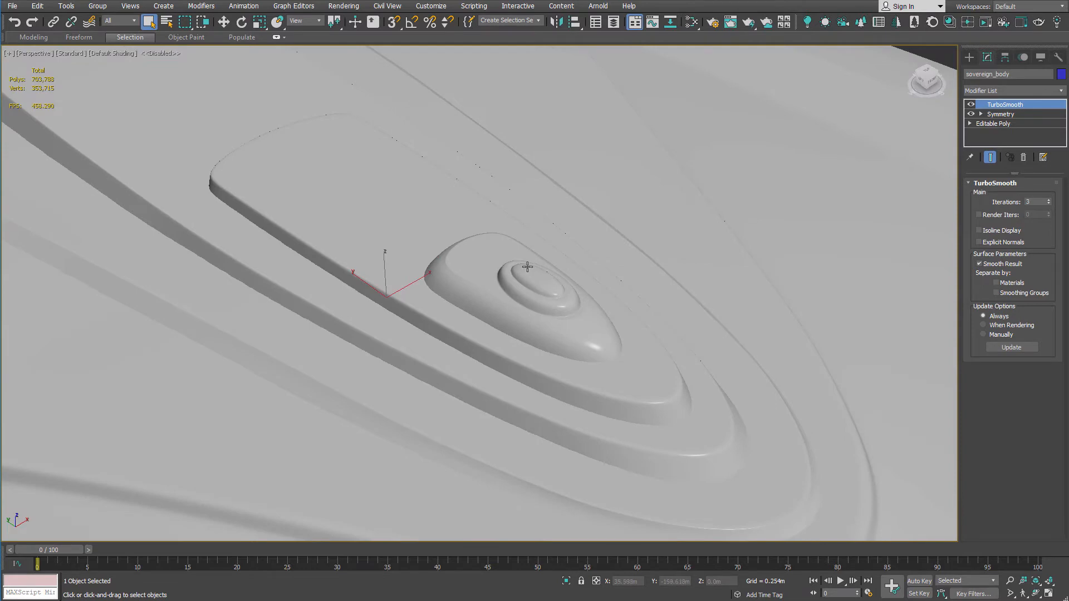
{"action": "scroll", "coordinate": [527, 268], "scroll_direction": "down", "scroll_amount": 4}
{"action": "middle_click_drag", "start_coordinate": [546, 260], "coordinate": [609, 379], "text": "alt"}
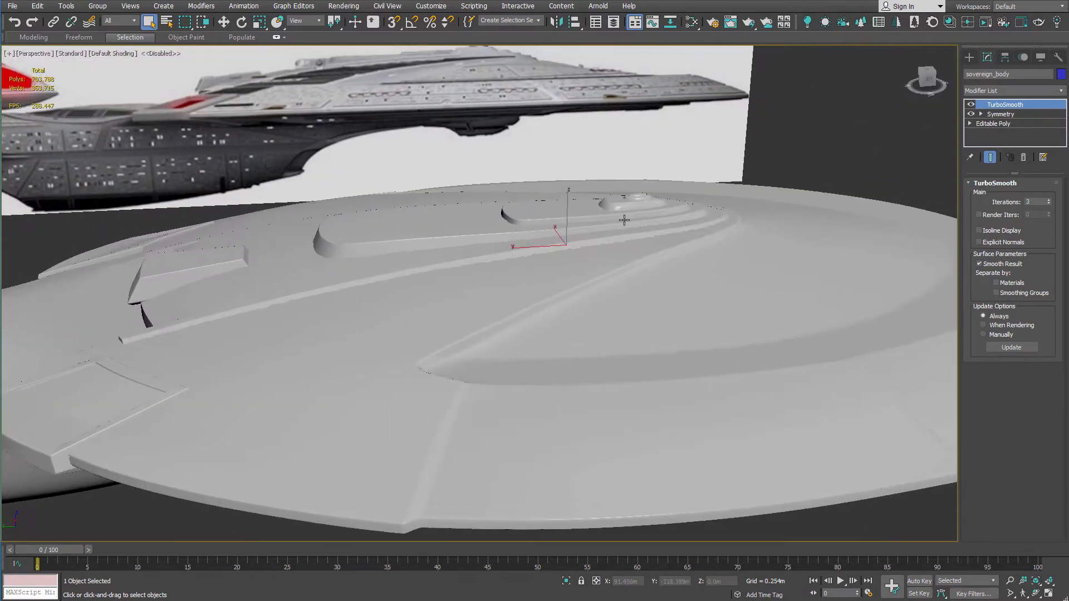
{"action": "middle_click_drag", "start_coordinate": [700, 190], "coordinate": [638, 178], "text": "alt"}
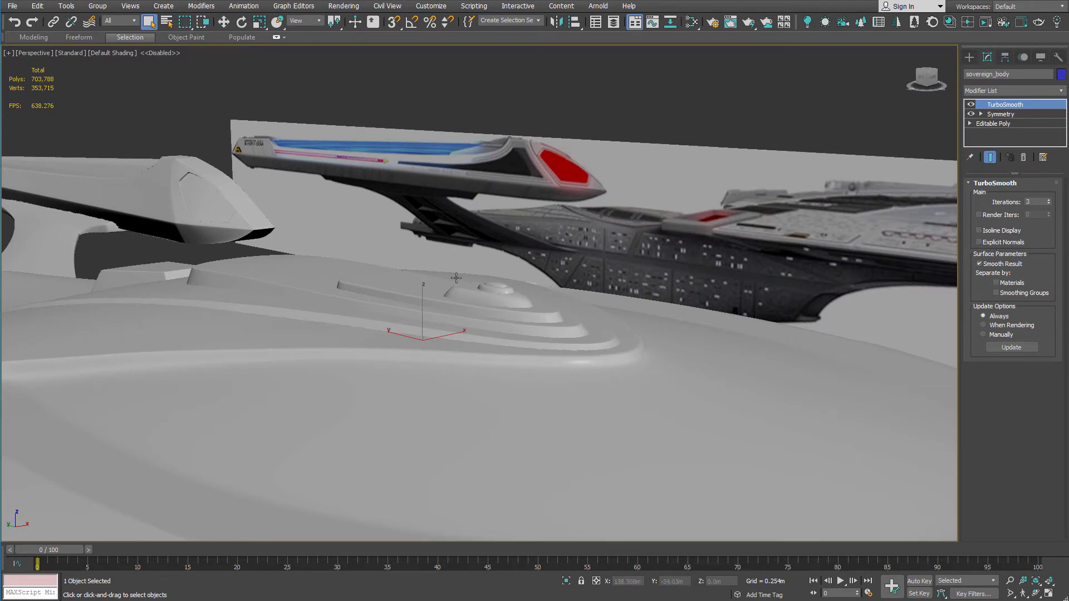
{"action": "middle_click_drag", "start_coordinate": [498, 280], "coordinate": [569, 257], "text": "alt"}
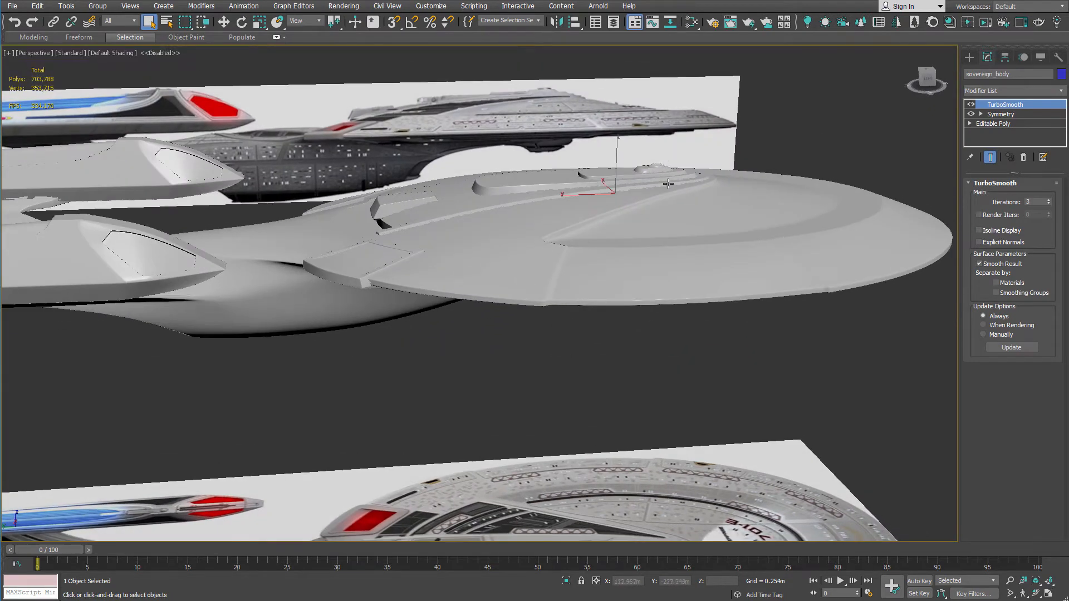
{"action": "scroll", "coordinate": [668, 183], "scroll_direction": "up", "scroll_amount": 5}
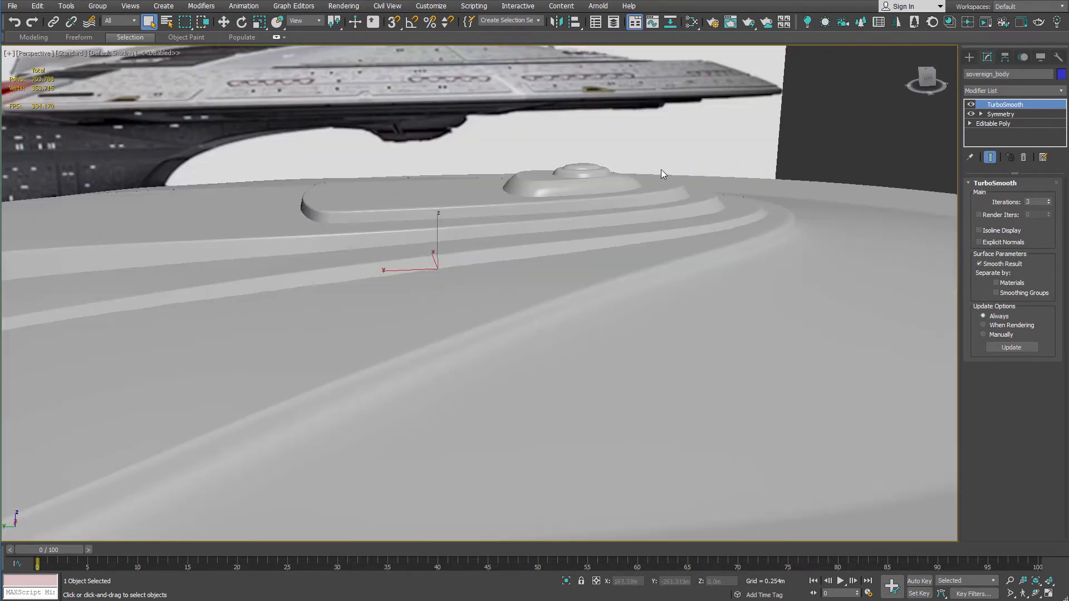
{"action": "scroll", "coordinate": [634, 165], "scroll_direction": "down", "scroll_amount": 2}
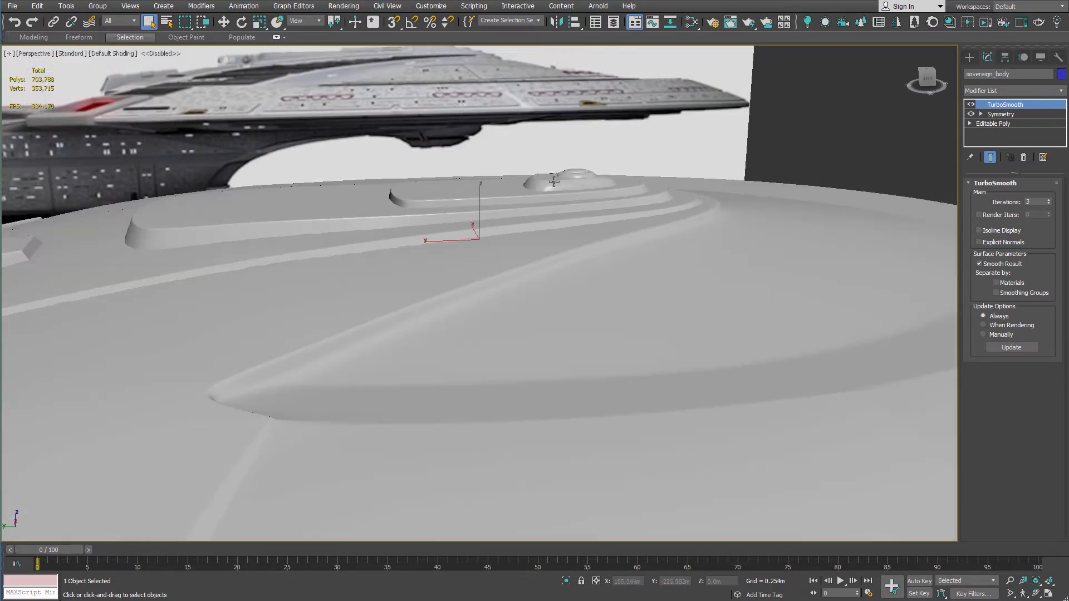
{"action": "middle_click_drag", "start_coordinate": [456, 121], "coordinate": [510, 252]}
{"action": "scroll", "coordinate": [510, 253], "scroll_direction": "down", "scroll_amount": 3}
- Compare the bridge tower's side profile with the background reference in the left view, briefly hiding the ship body and restoring it
{"action": "key", "text": "l"}
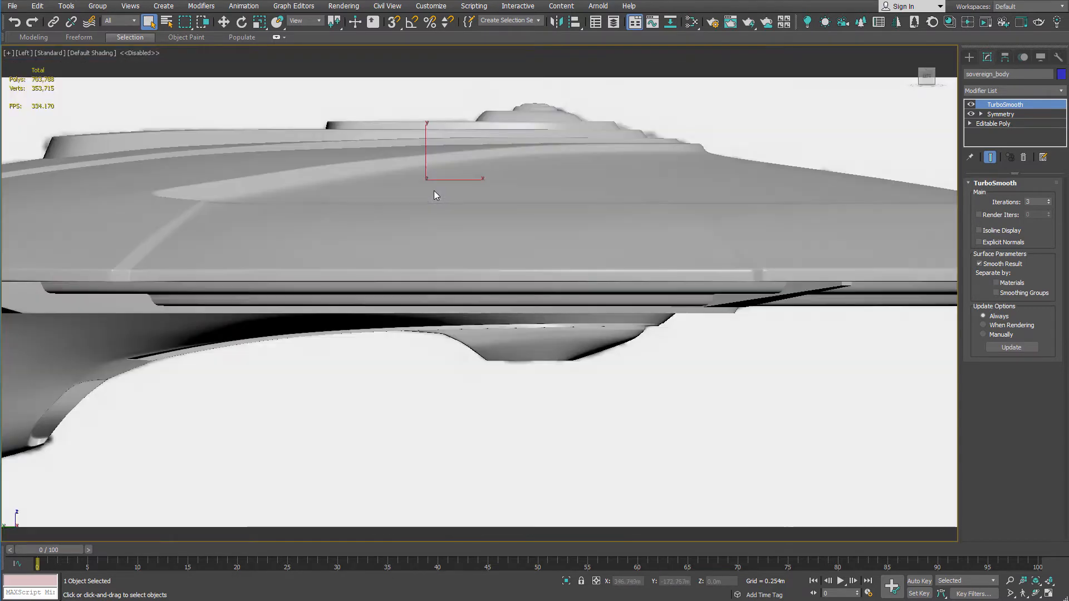
{"action": "scroll", "coordinate": [508, 200], "scroll_direction": "down", "scroll_amount": 2}
{"action": "scroll", "coordinate": [518, 161], "scroll_direction": "up", "scroll_amount": 2}
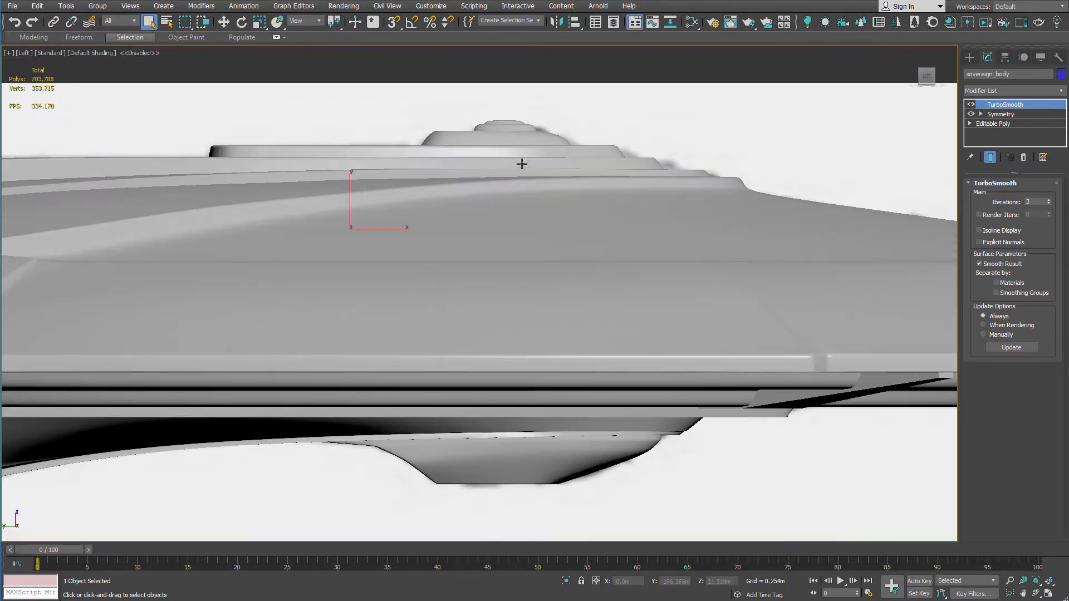
{"action": "scroll", "coordinate": [525, 135], "scroll_direction": "up", "scroll_amount": 3}
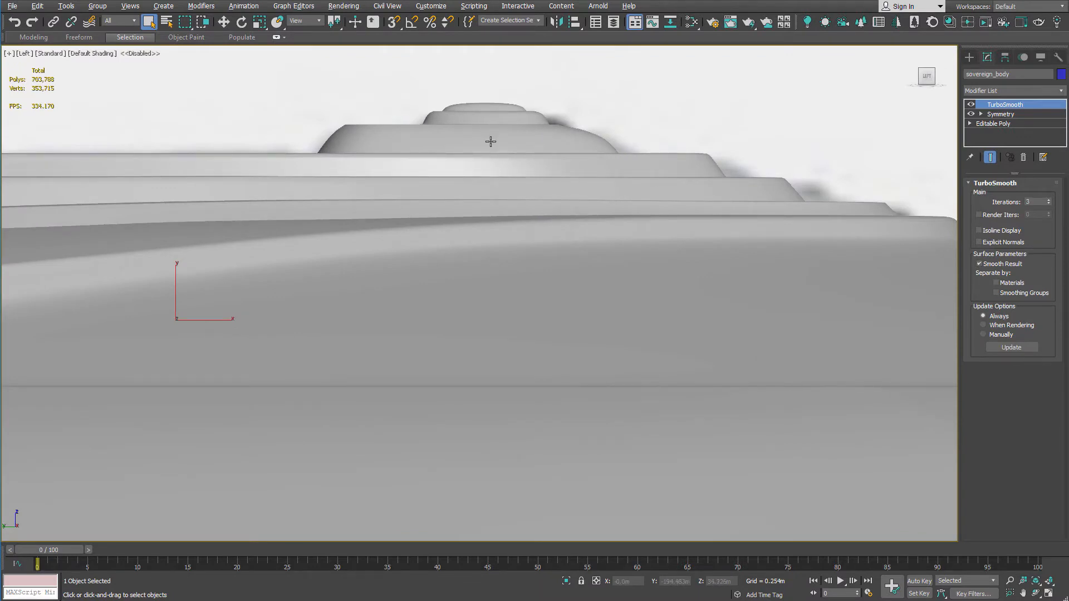
{"action": "scroll", "coordinate": [490, 141], "scroll_direction": "up", "scroll_amount": 3}
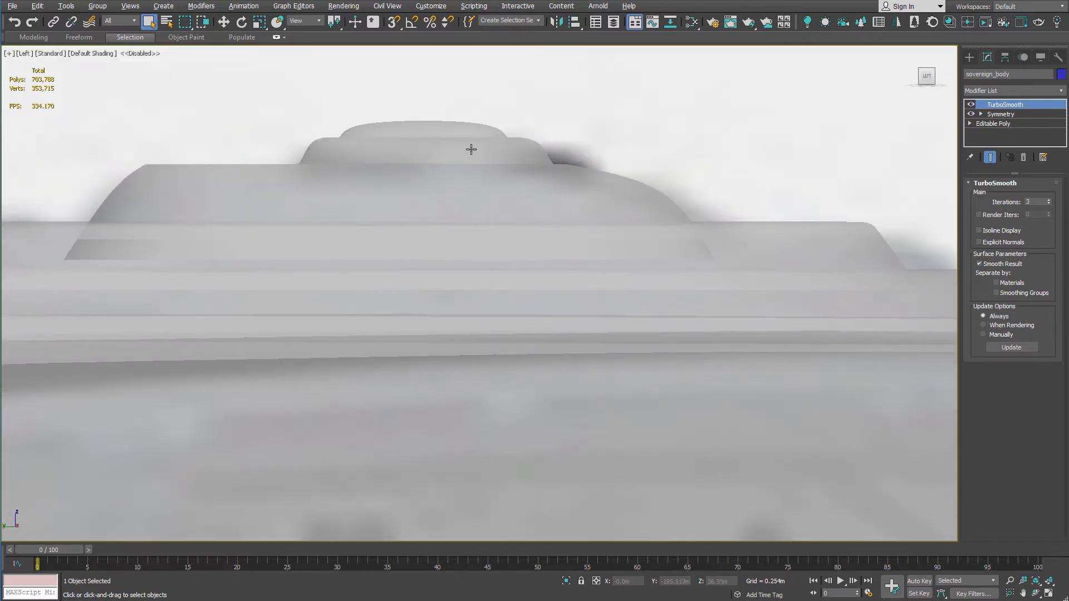
{"action": "right_click", "coordinate": [564, 131]}
{"action": "left_click", "coordinate": [585, 85]}
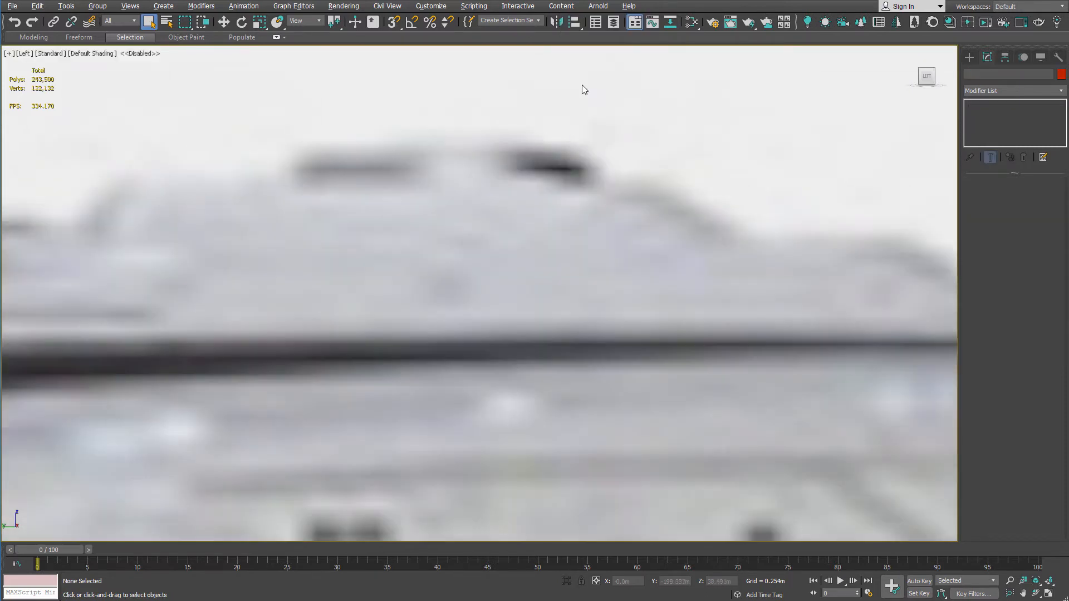
{"action": "key", "text": "ctrl+z"}
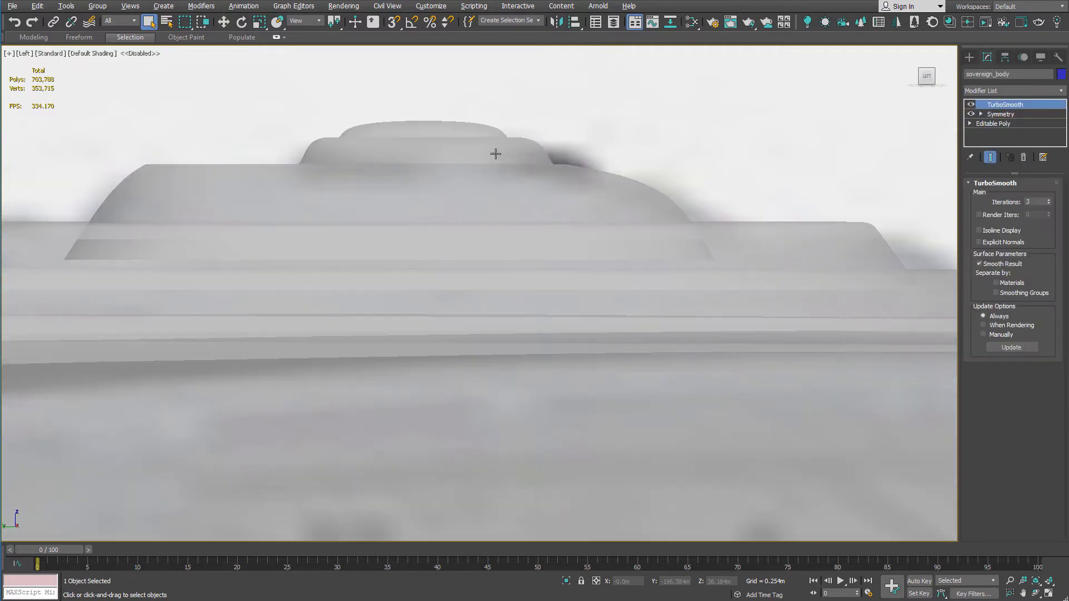